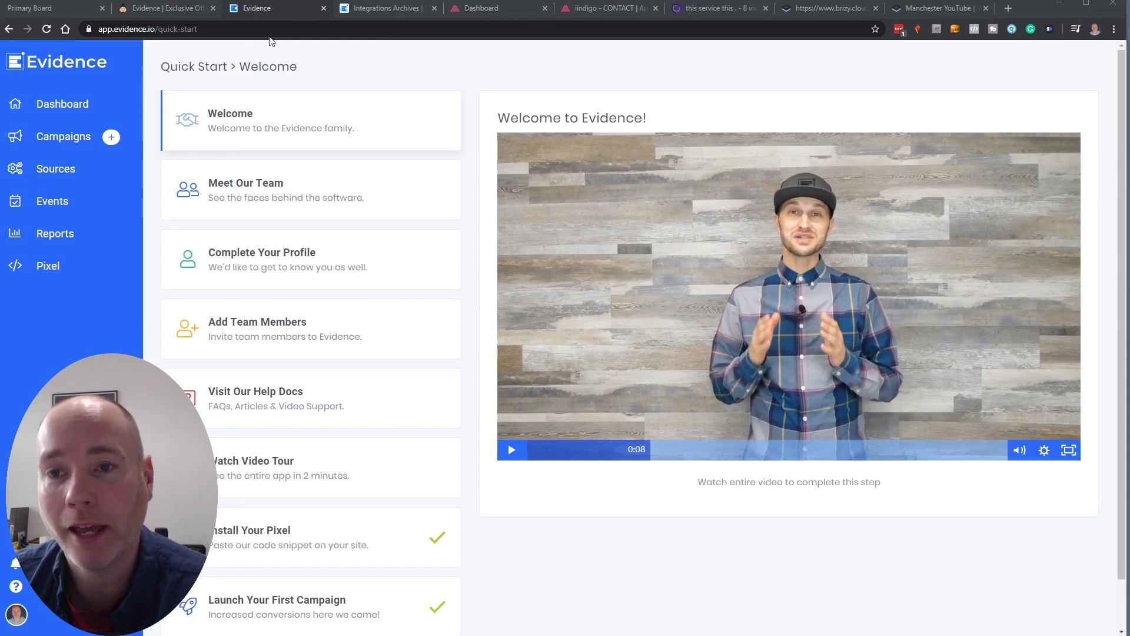
- Check the Evidence lifetime deal pricing plans, then return to the campaigns list
click(181, 12)
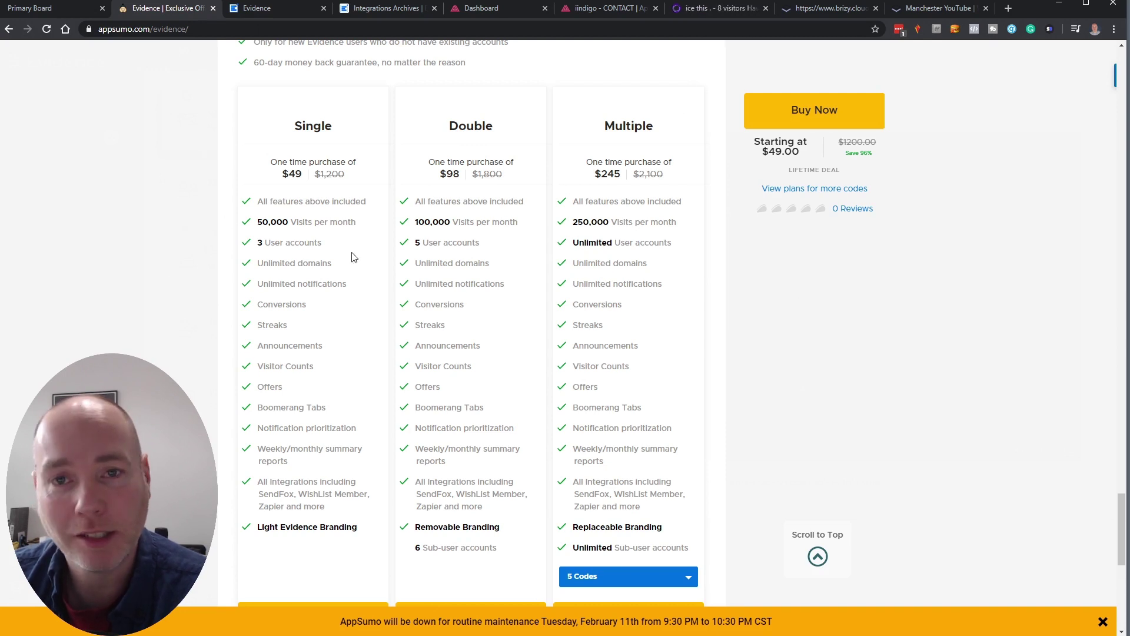
click(235, 10)
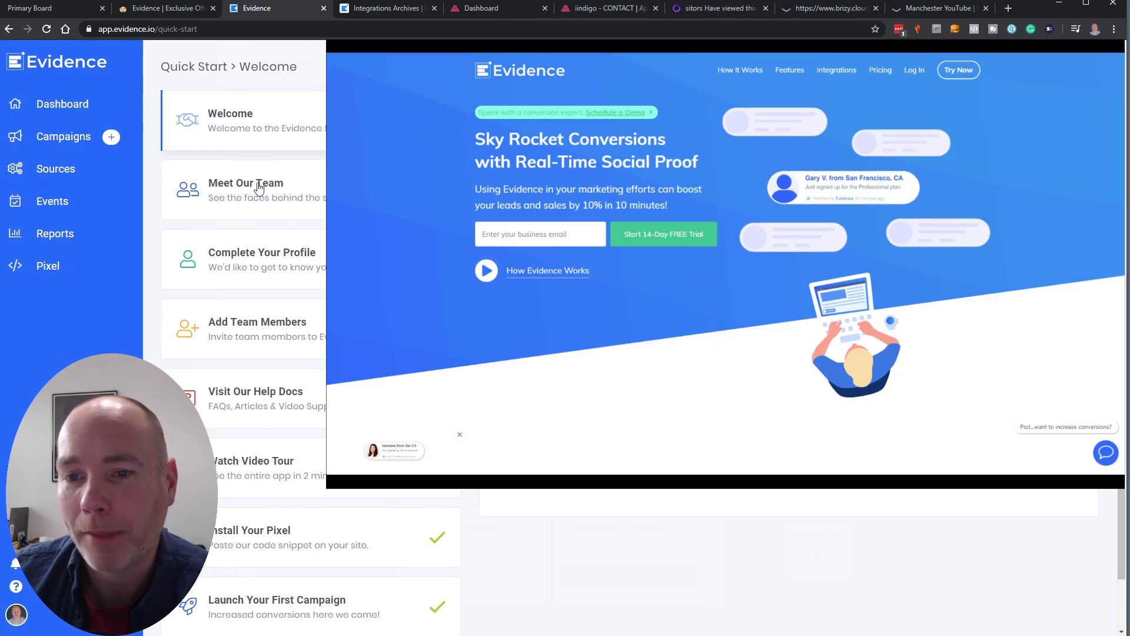
click(42, 139)
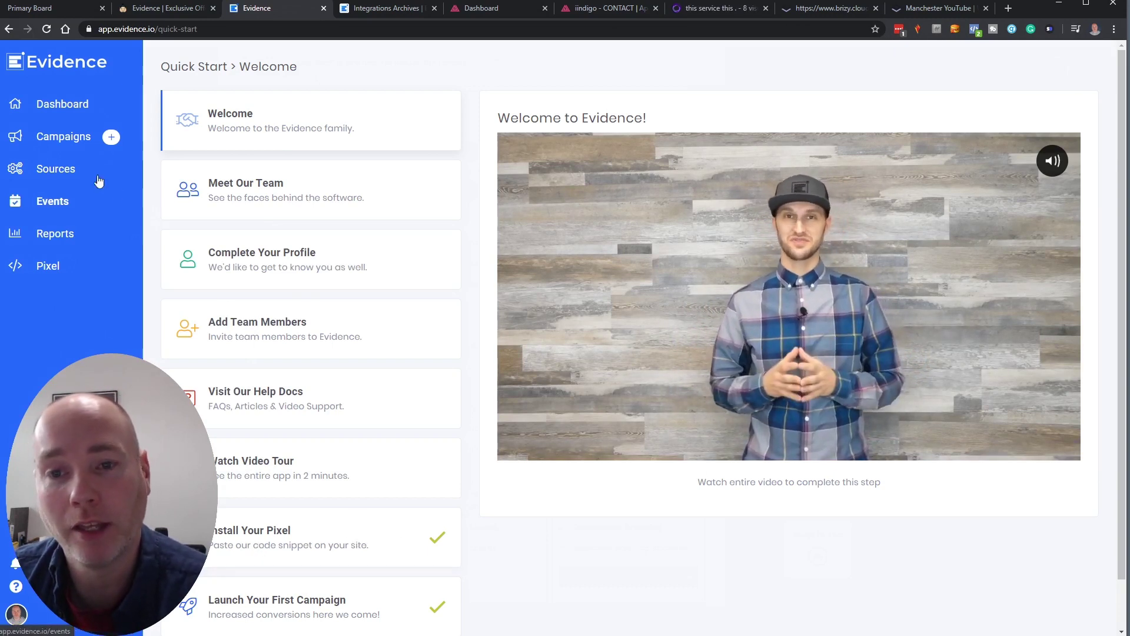
- Show the pixel script snippet via Pixel's Do It Myself installation option
click(44, 136)
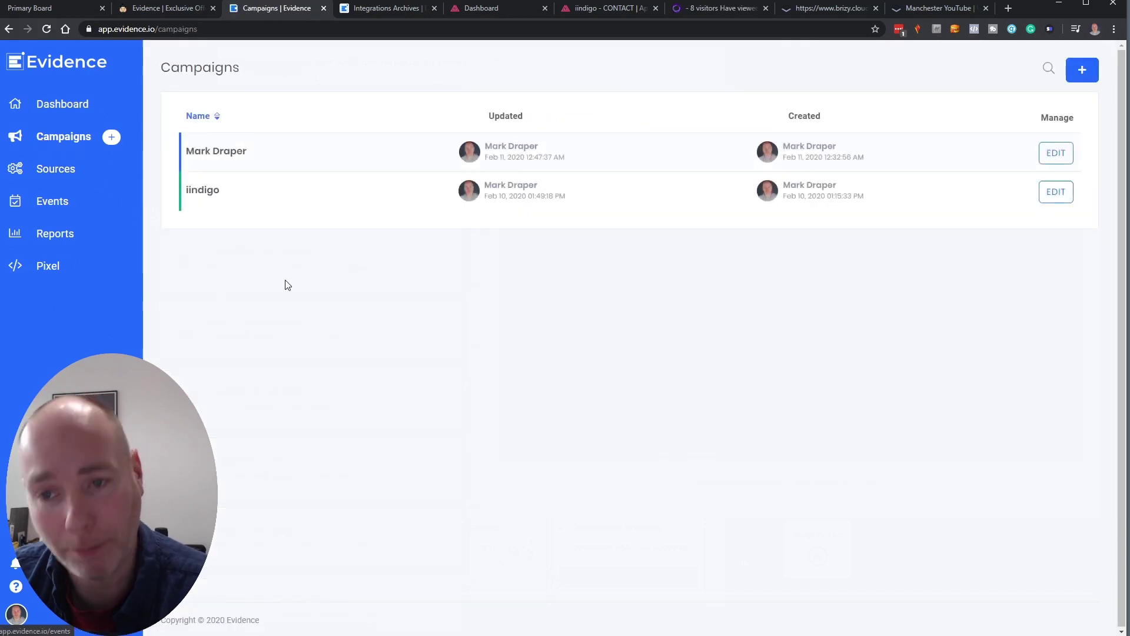
click(79, 268)
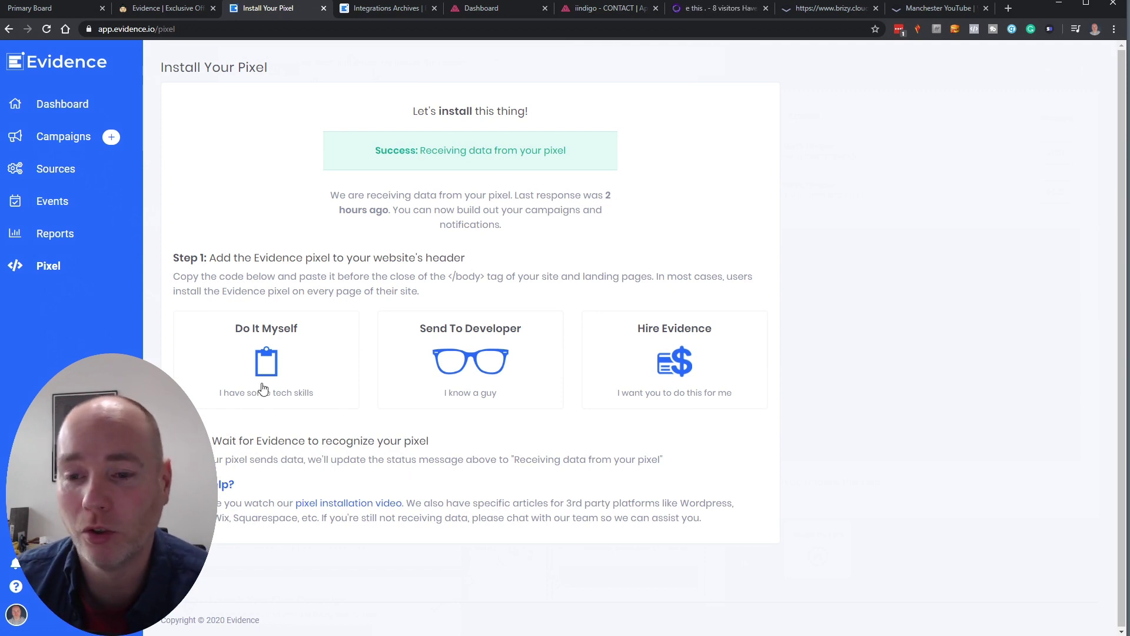
click(264, 361)
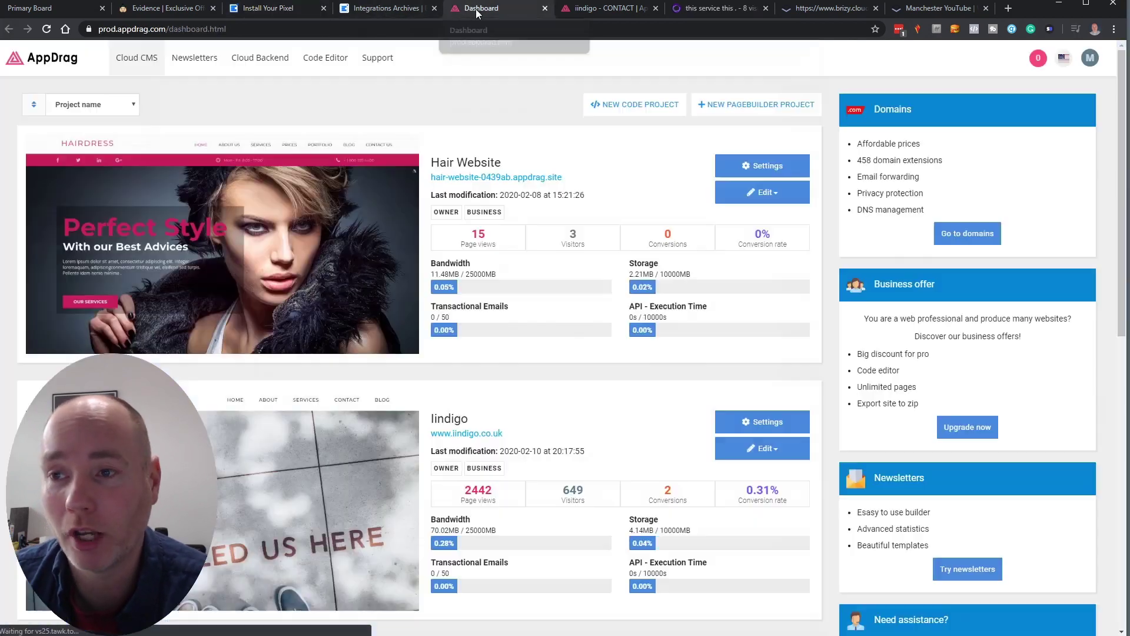
- Verify the iindigo Contact page's end-of-body HTML holds the Evidence script, then go to Brizy
click(476, 9)
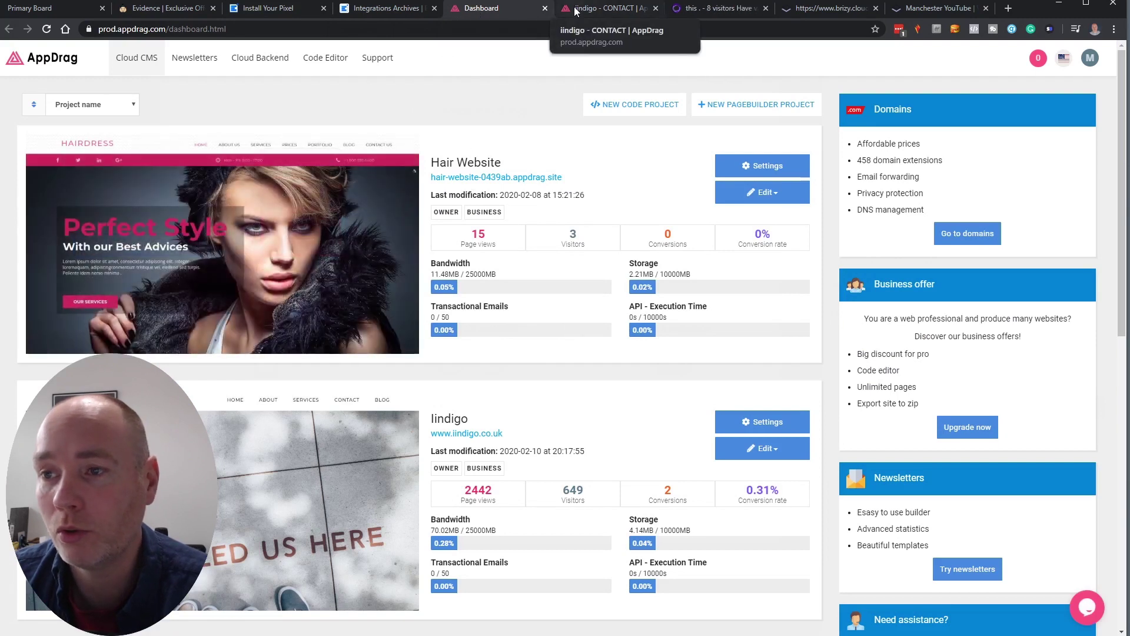
click(576, 9)
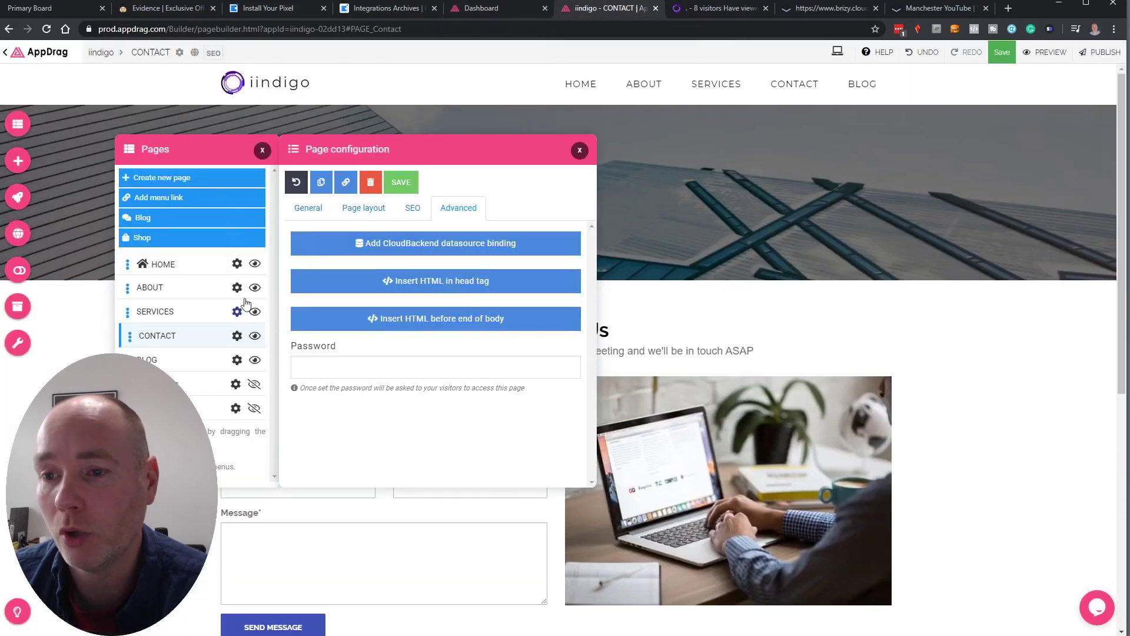
click(457, 328)
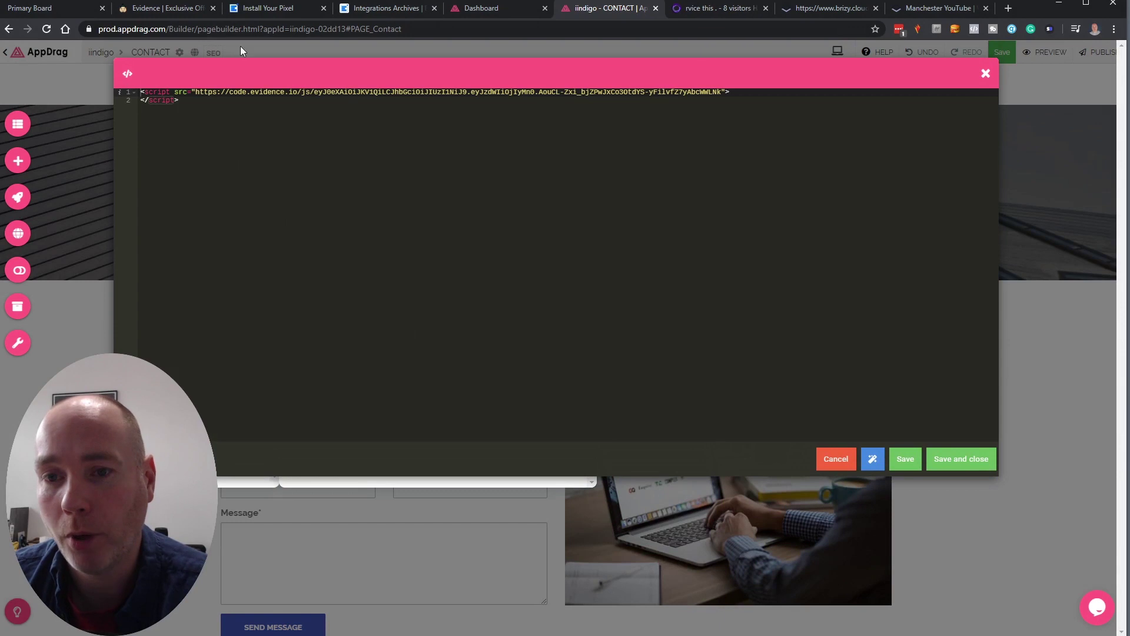
click(987, 75)
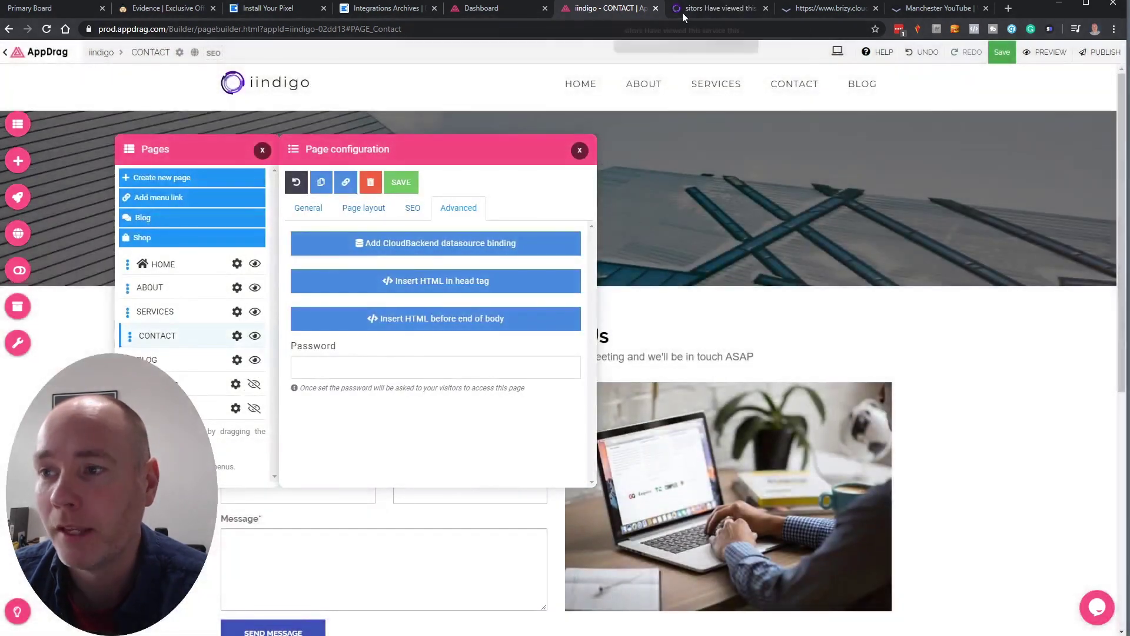
click(830, 8)
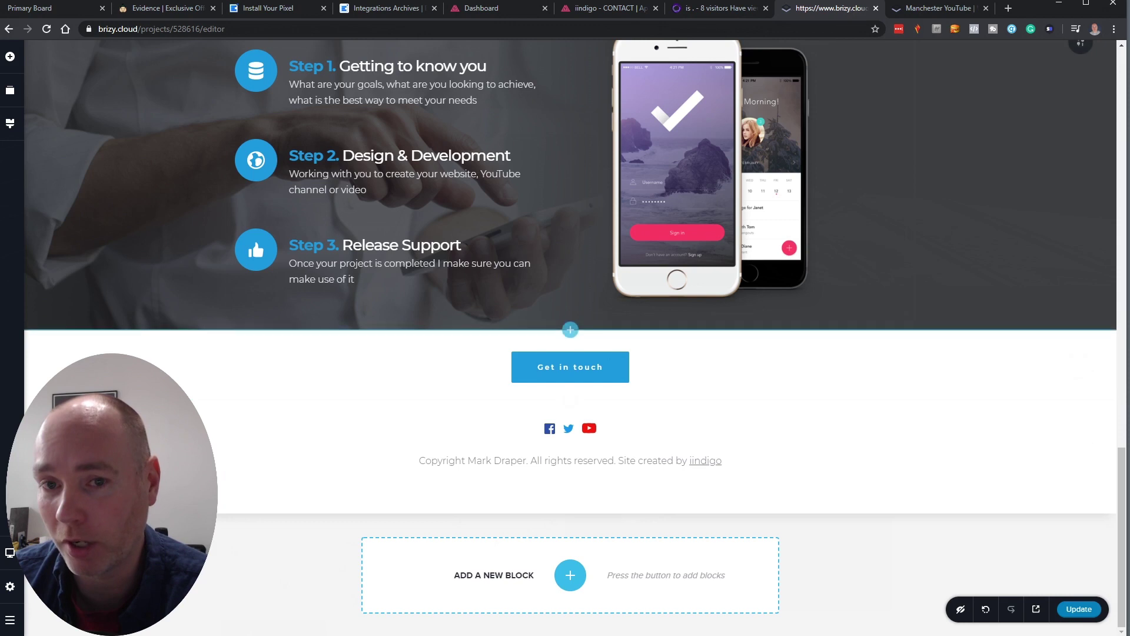
- Place an Embed element (searched as 'emb') under the footer copyright and check its pixel script
click(10, 59)
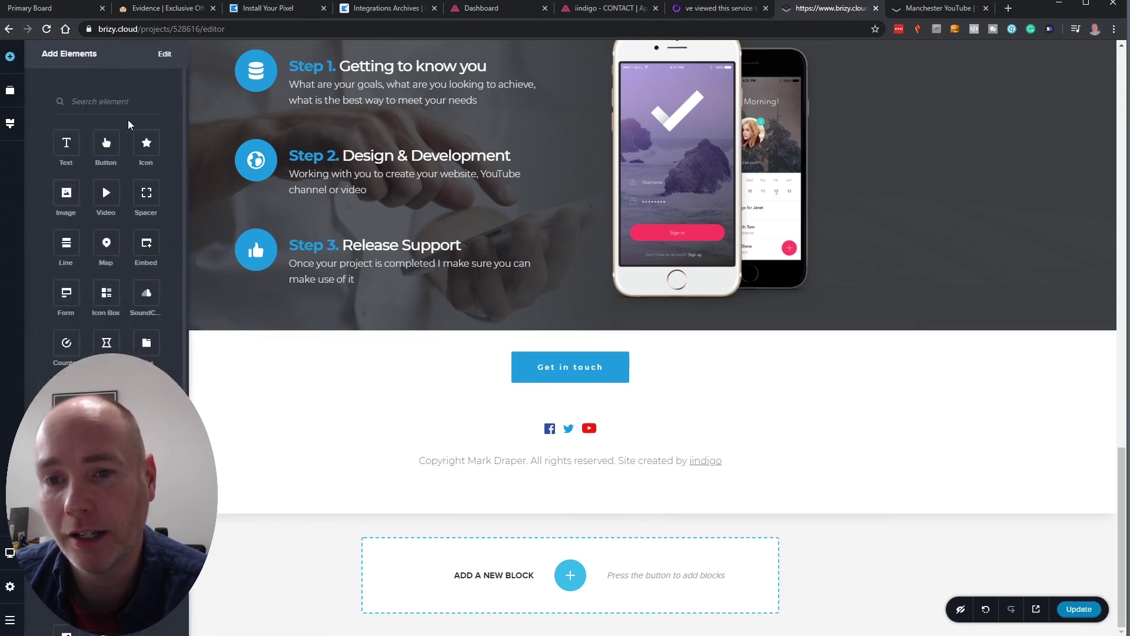
click(111, 112)
text(emb)
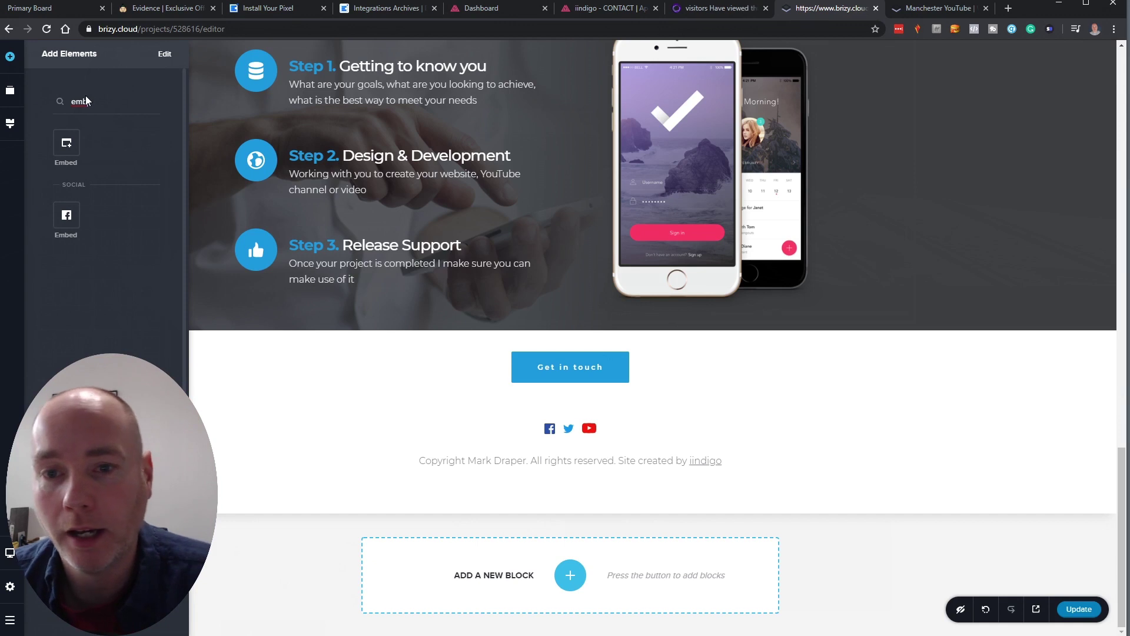
drag(66, 144, 548, 493)
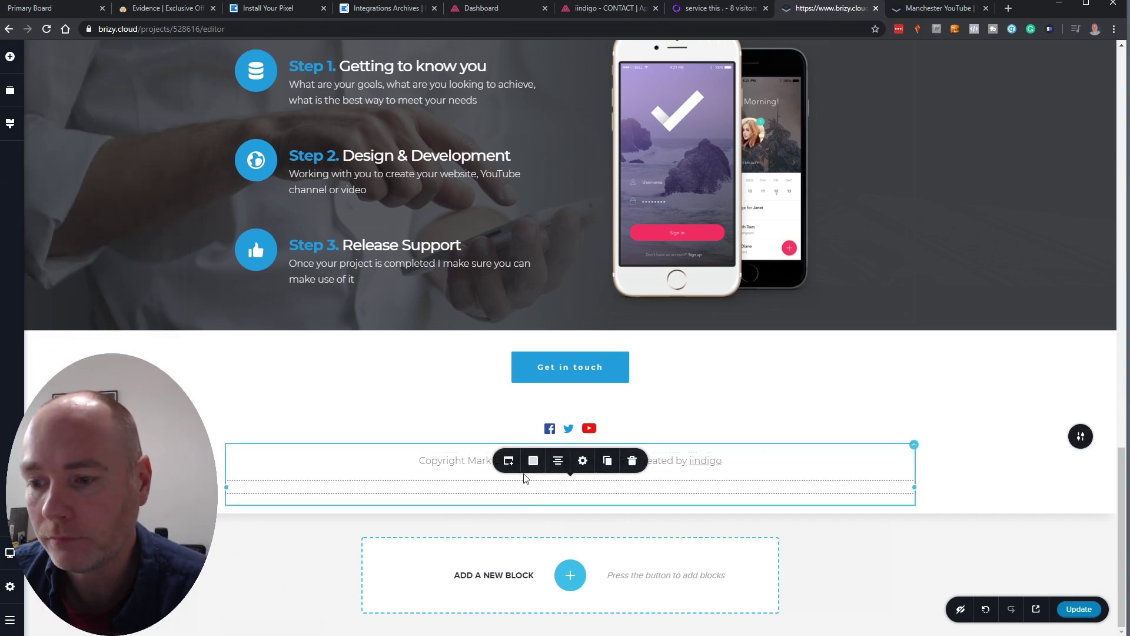
click(509, 463)
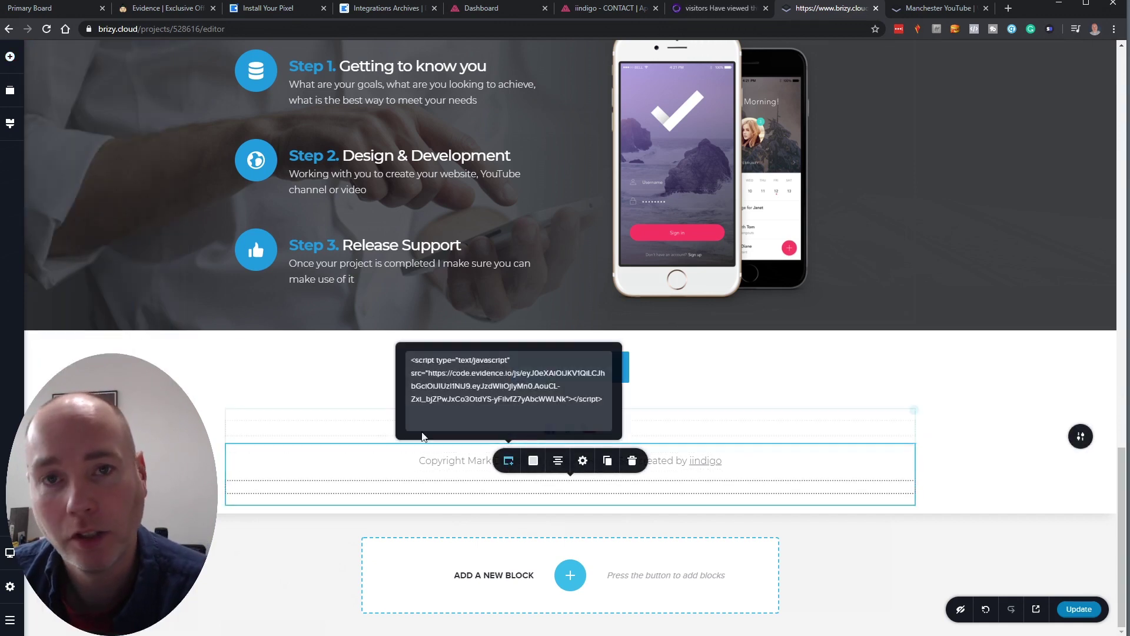
- Scroll the Evidence integrations help list, then page 2 from Livestorm to Zoho Forms
click(277, 15)
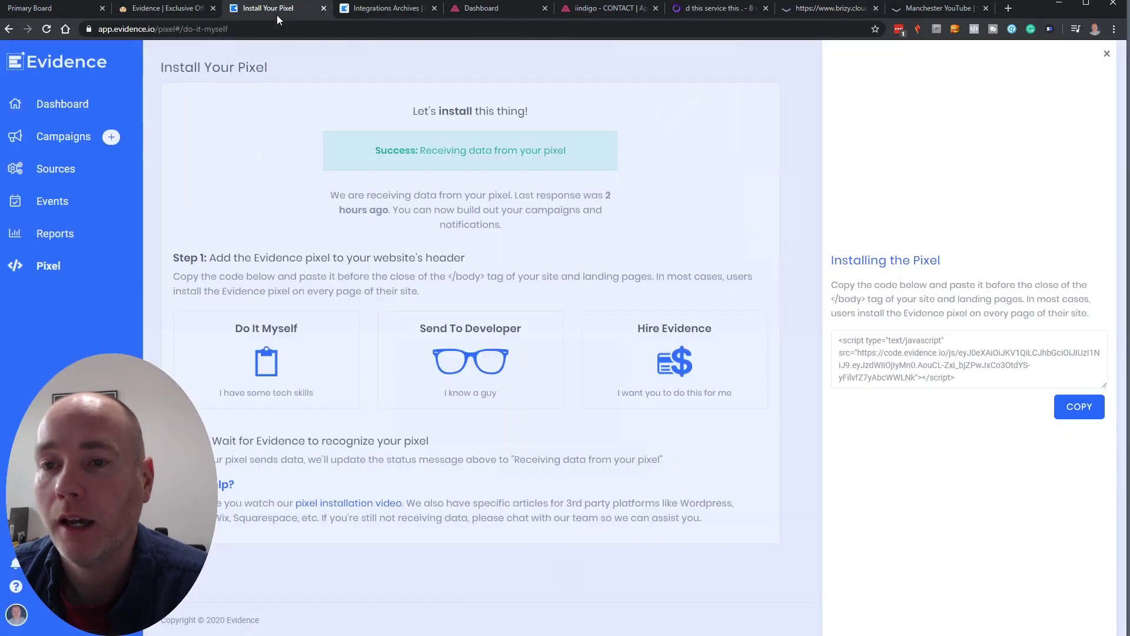
click(381, 9)
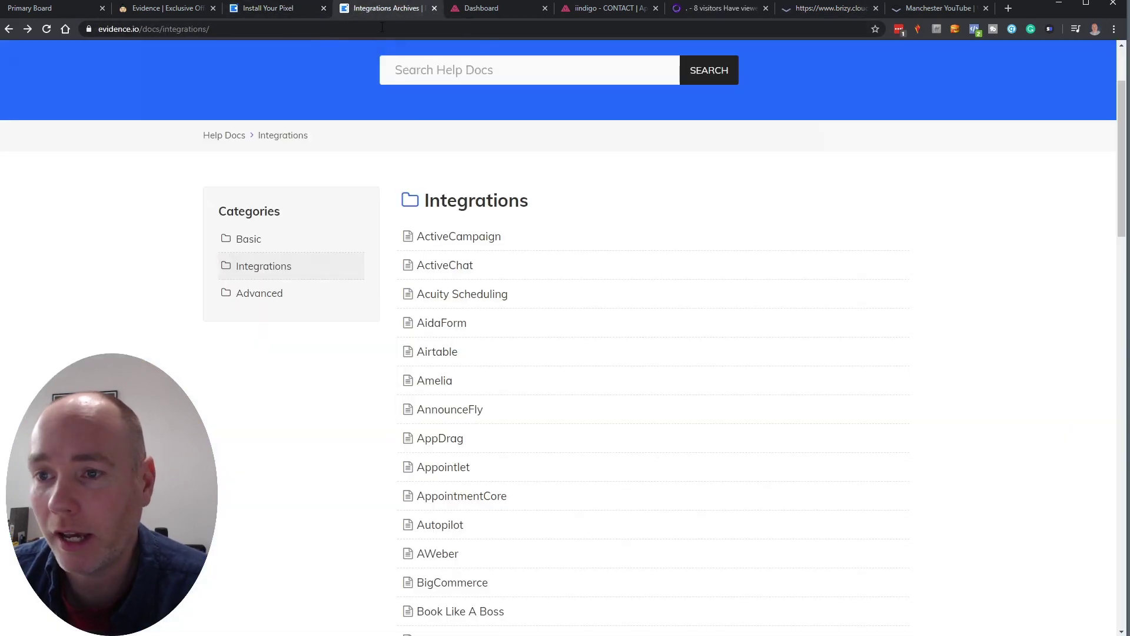
scroll(517, 245, down, 8)
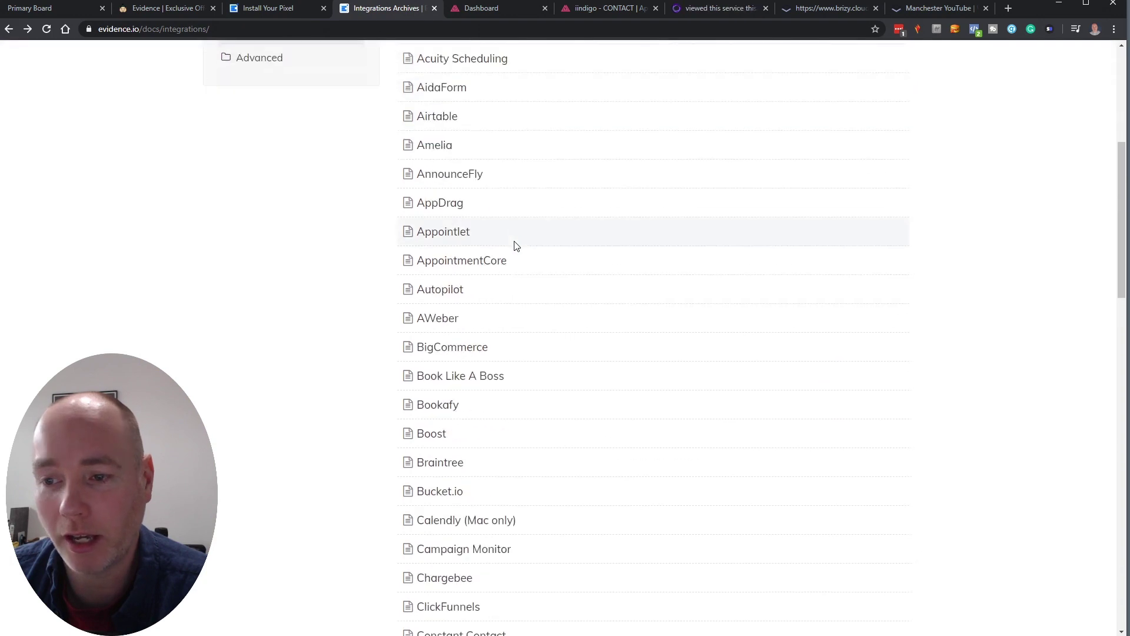
scroll(516, 245, down, 7)
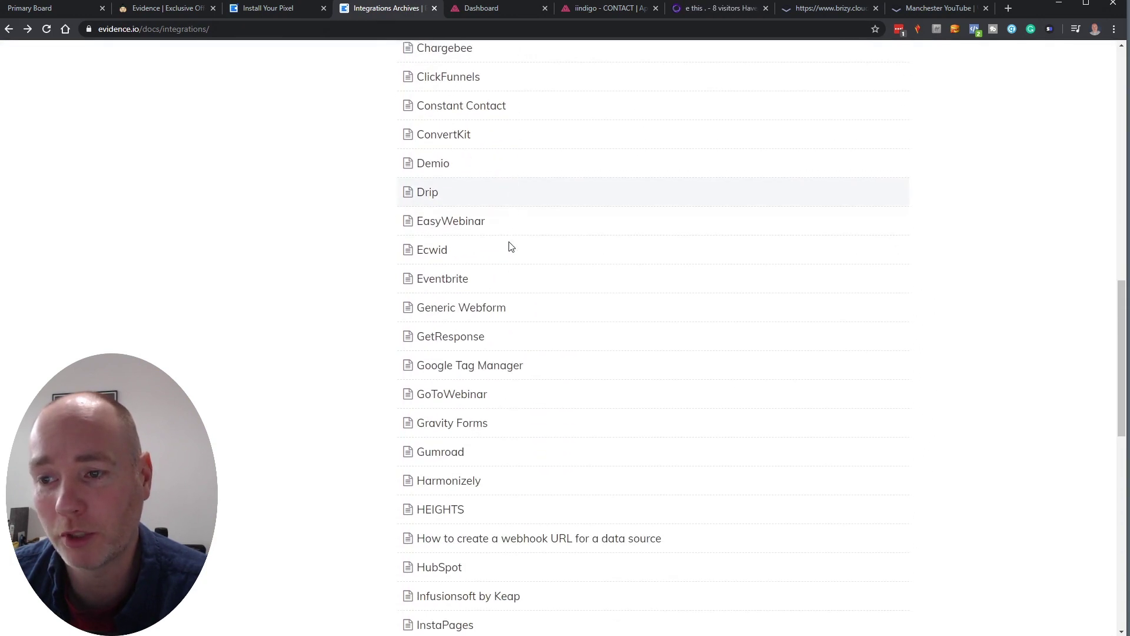
scroll(510, 247, down, 4)
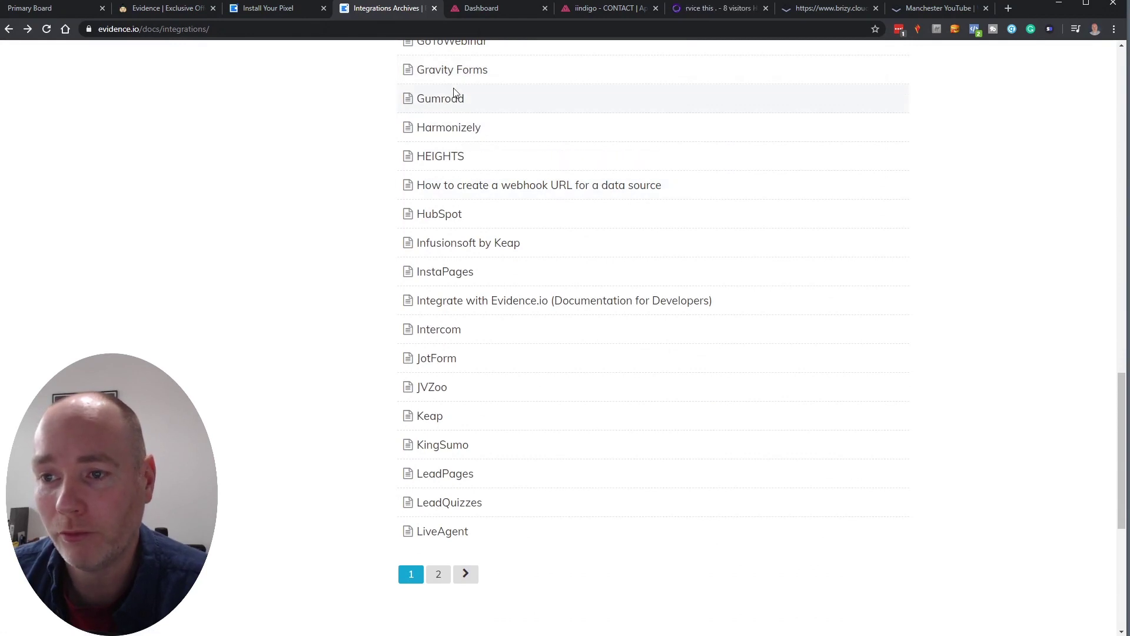
click(465, 575)
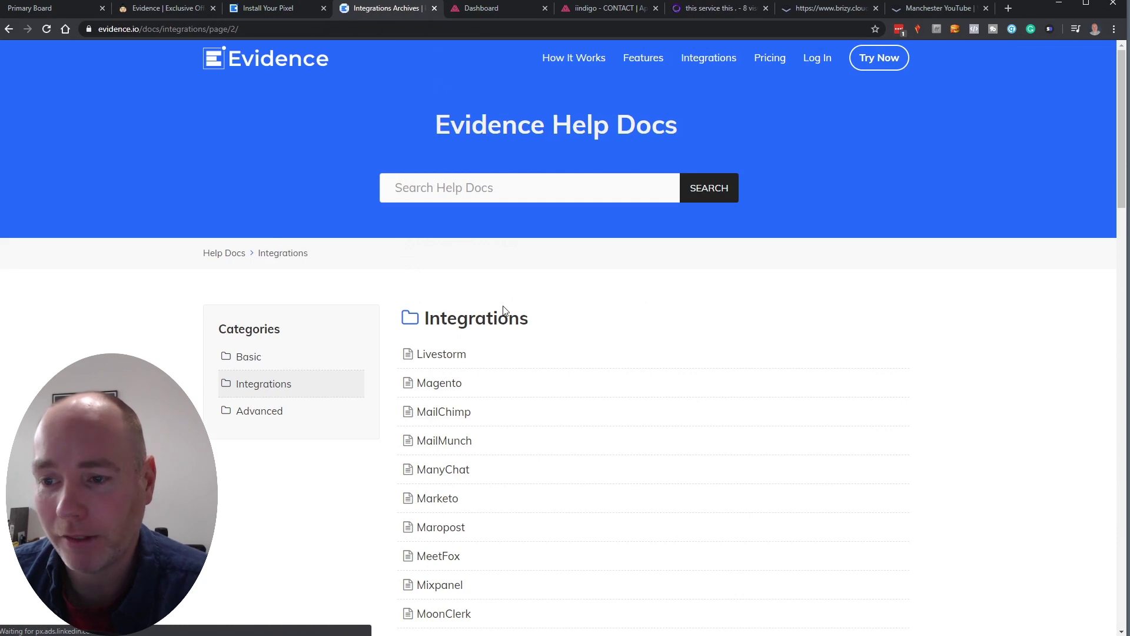
scroll(439, 241, down, 6)
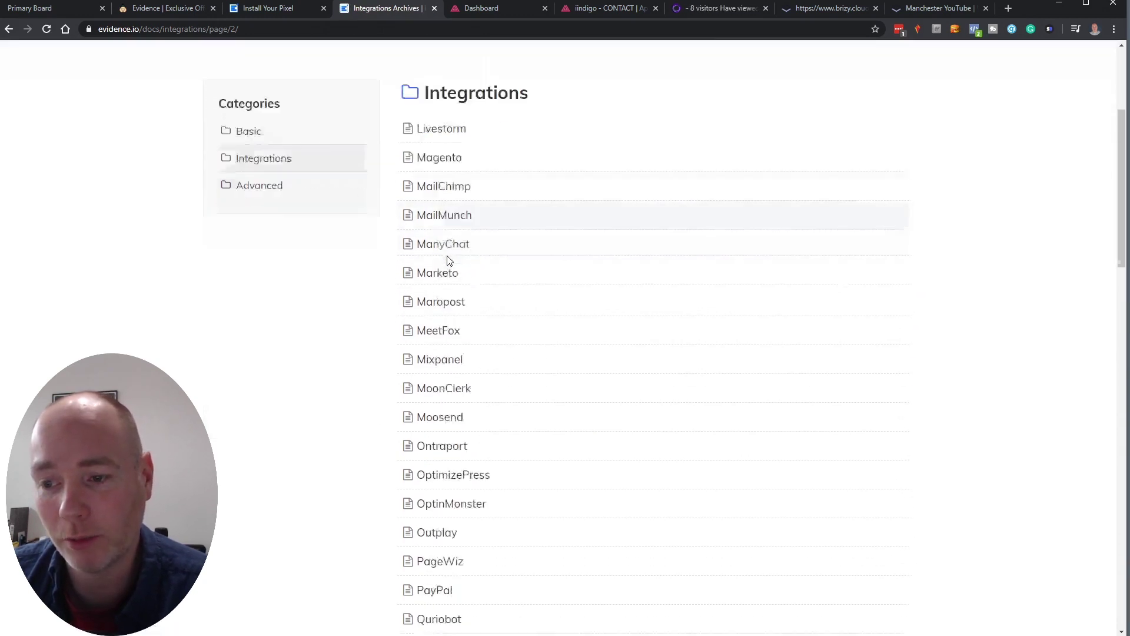
scroll(448, 212, down, 10)
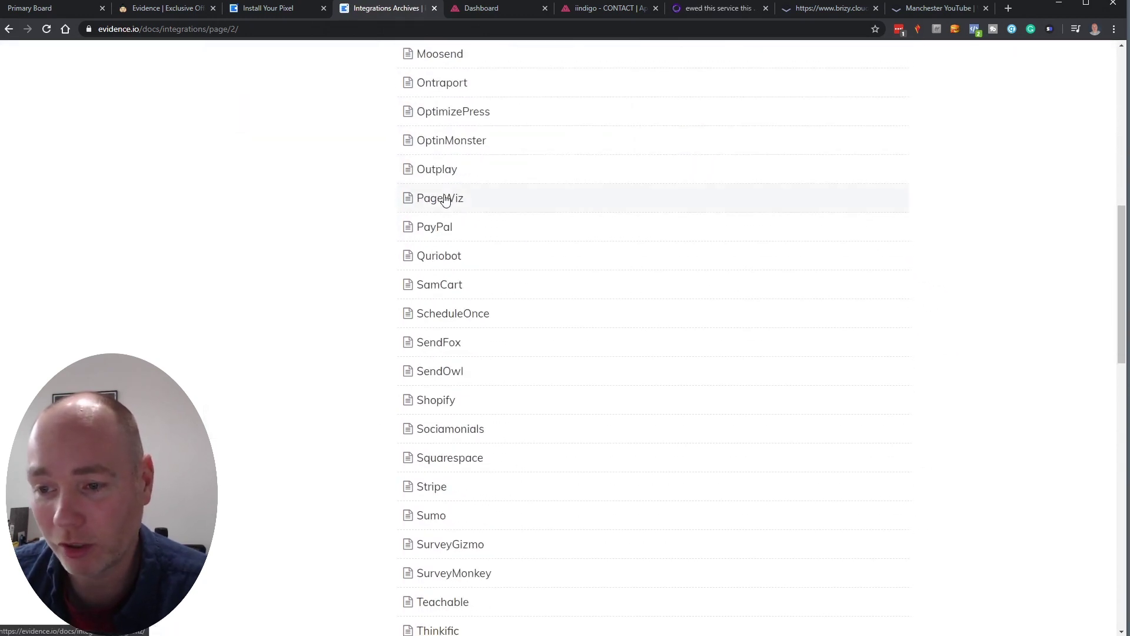
scroll(443, 228, down, 6)
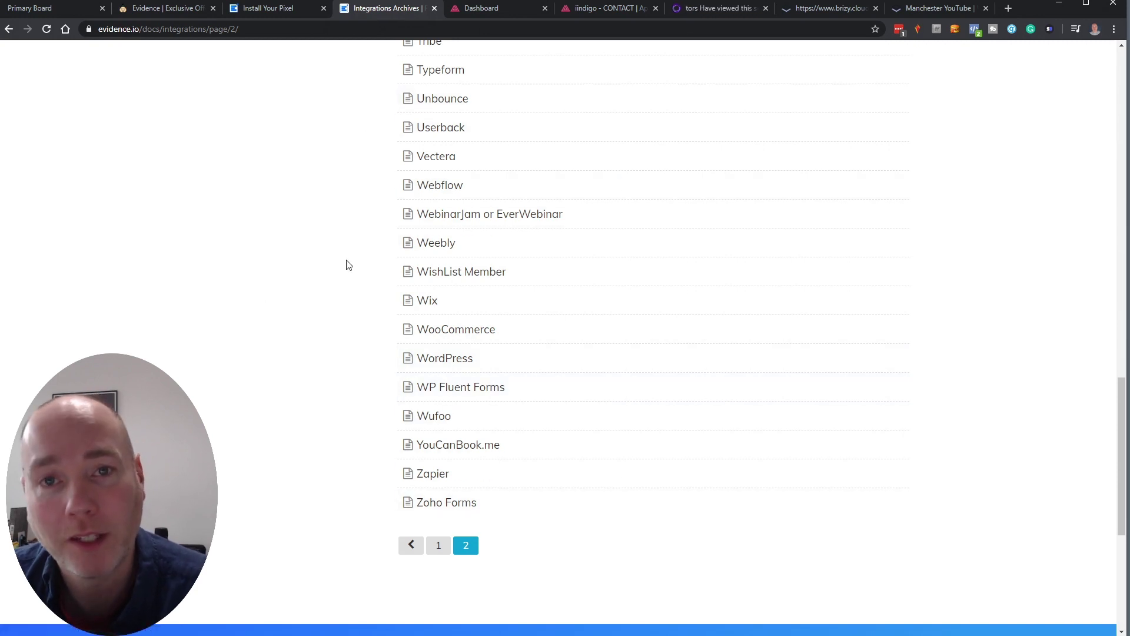
- Open the iindigo campaign from the Evidence campaigns list
click(268, 9)
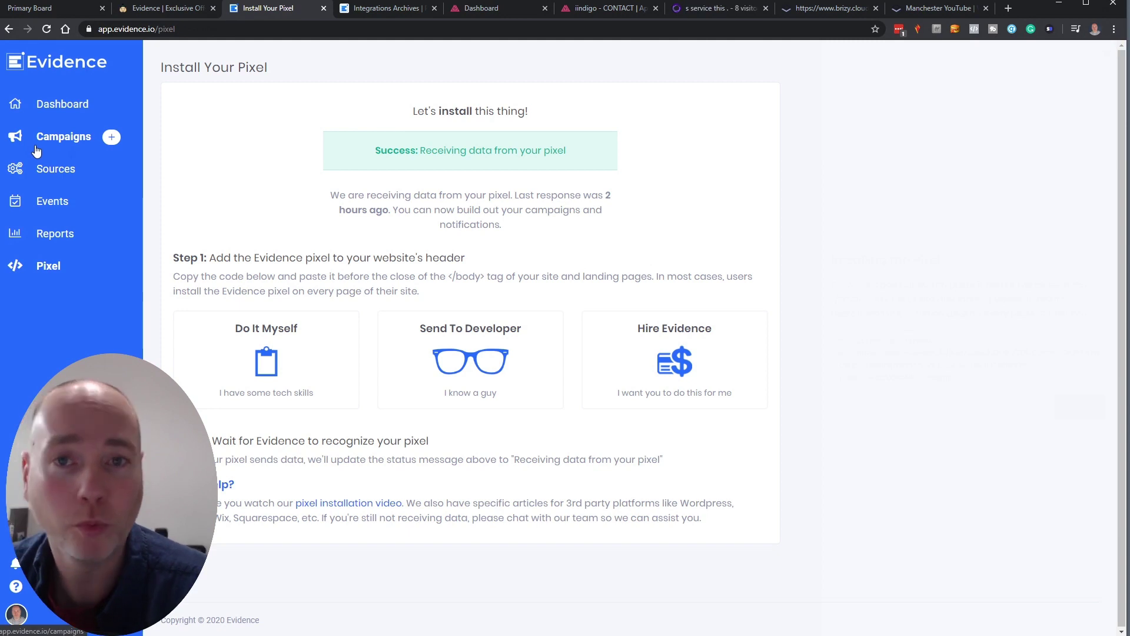
click(70, 142)
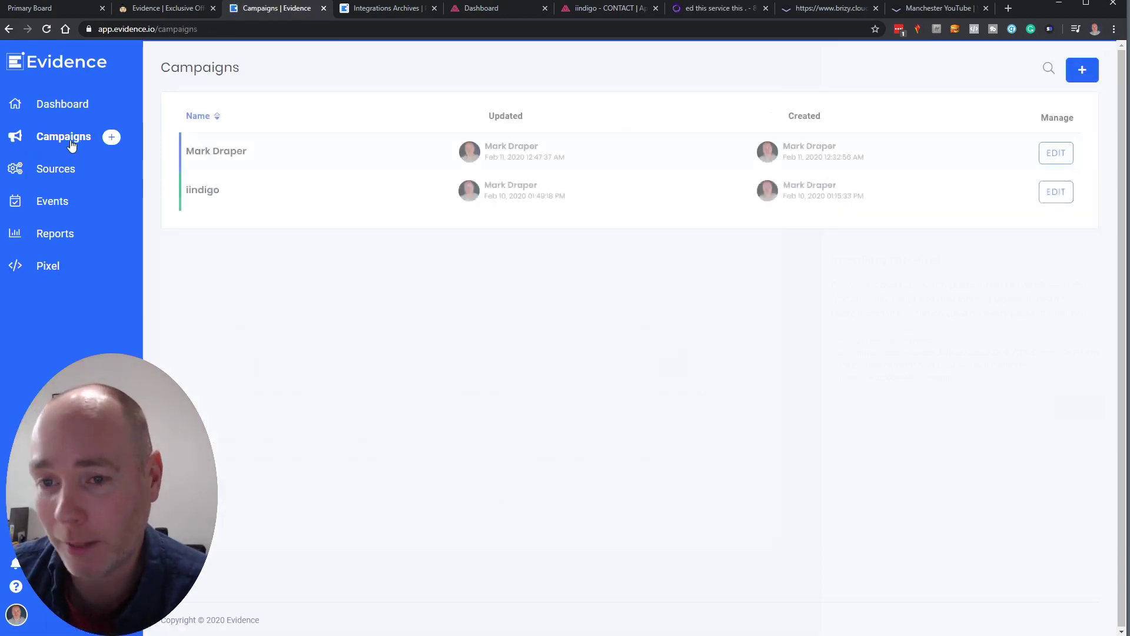
click(212, 190)
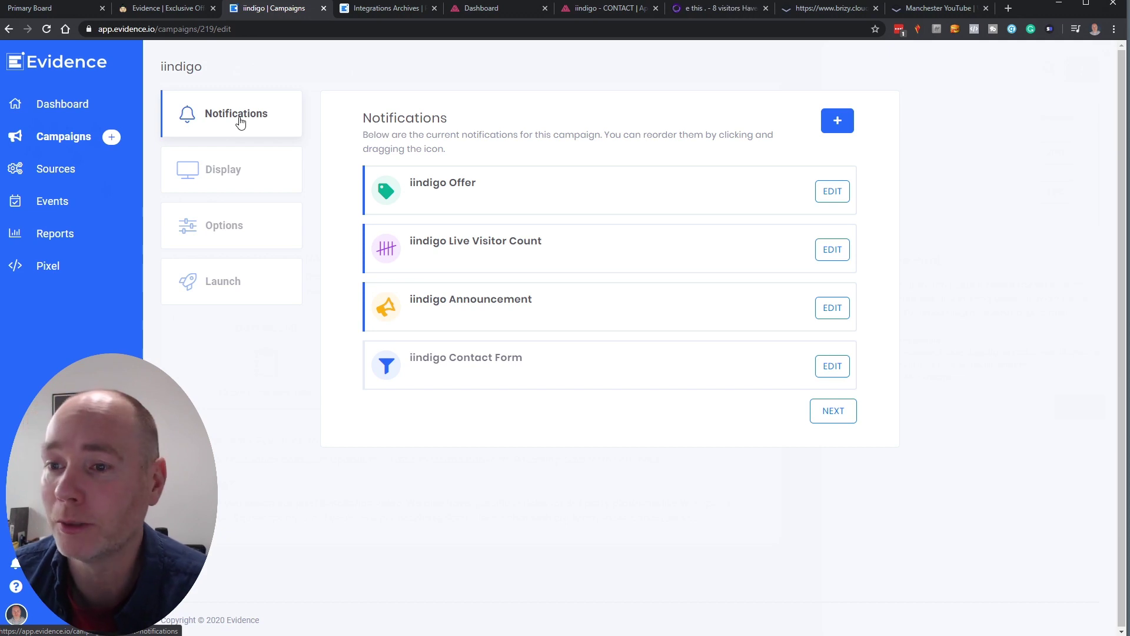
- Start a new notification, look over its notification types, then cancel it
click(838, 123)
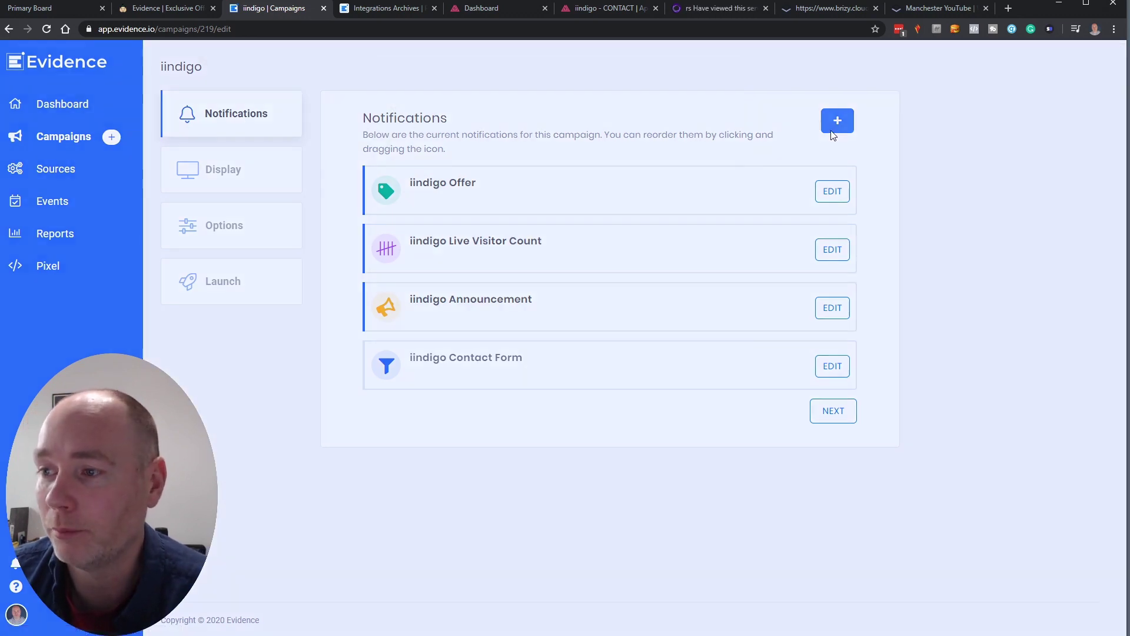
click(522, 260)
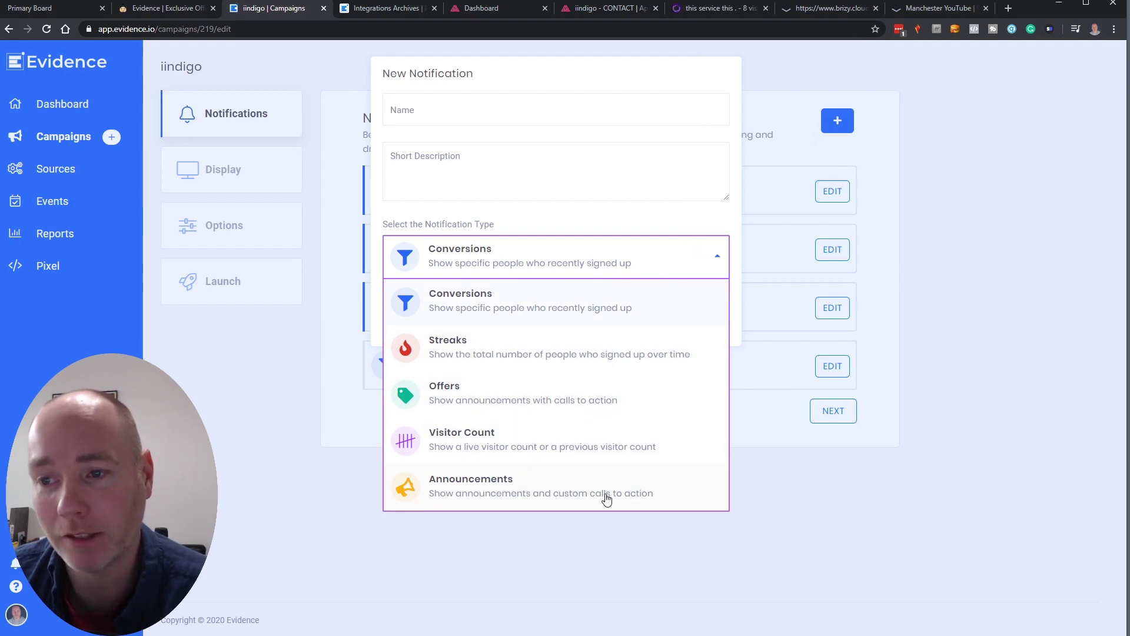
click(720, 88)
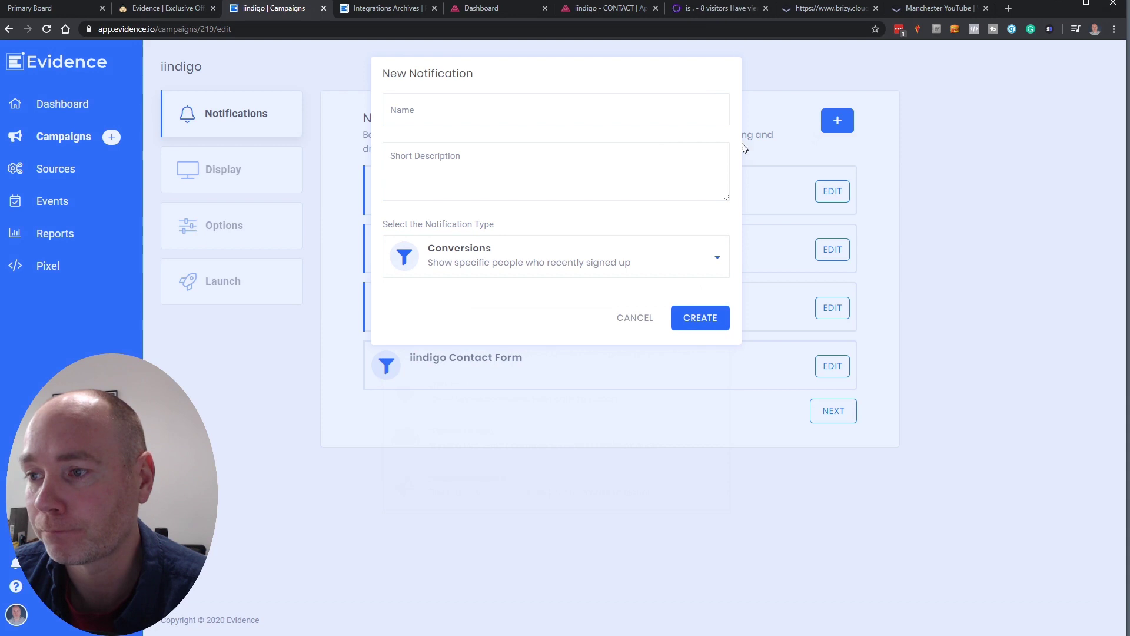
click(634, 321)
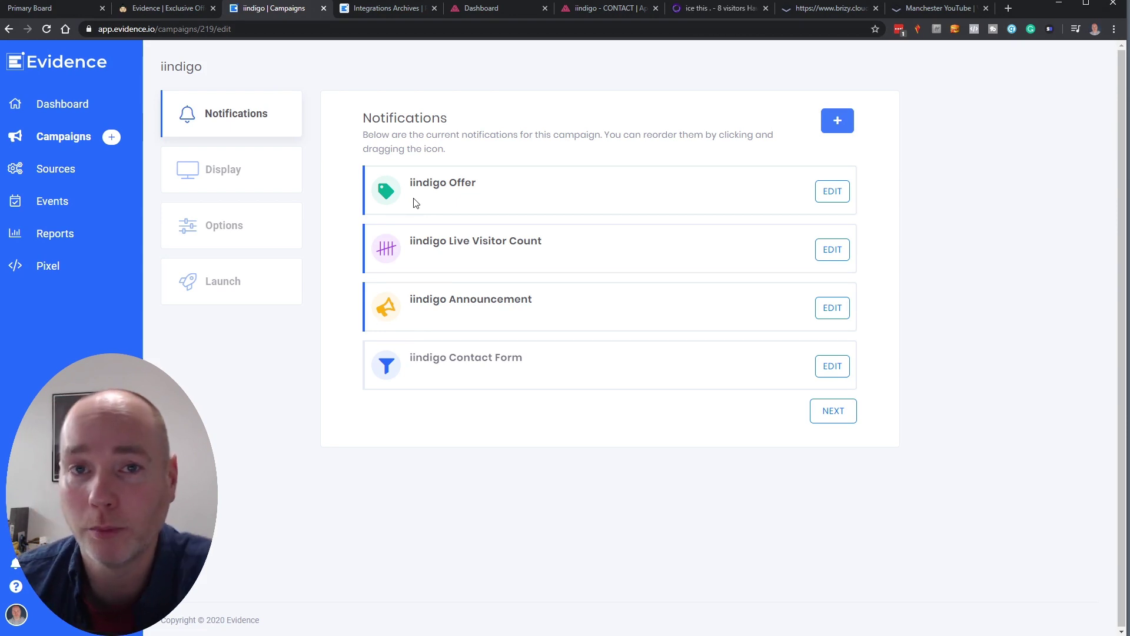
- Open the Live Visitor Count notification's design and browse its icon, library and upload image options
click(834, 249)
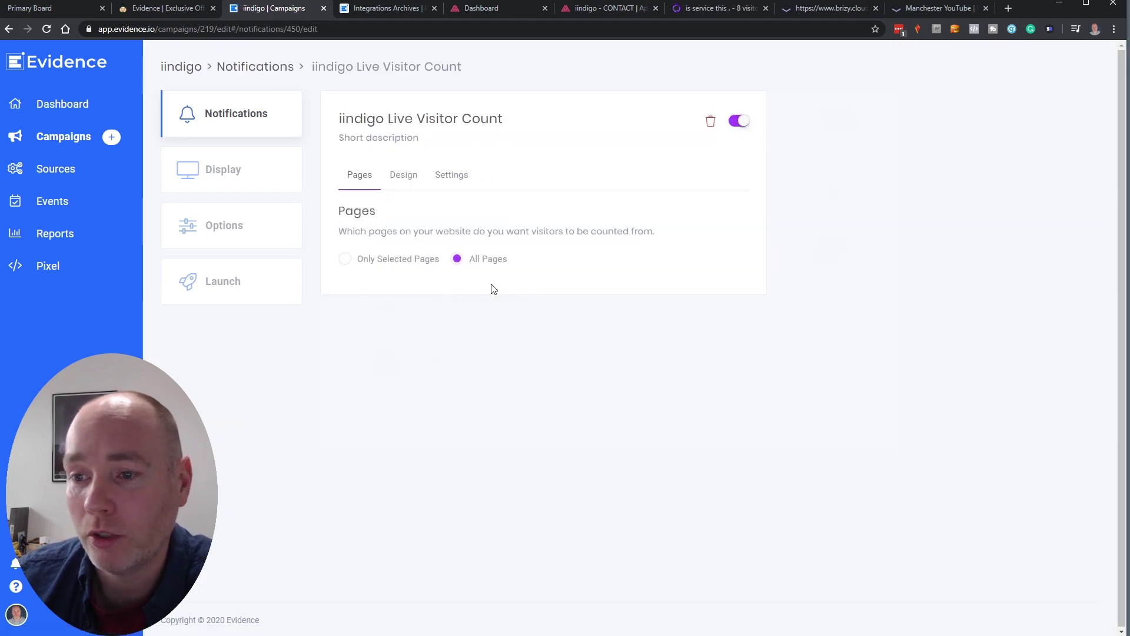
click(412, 177)
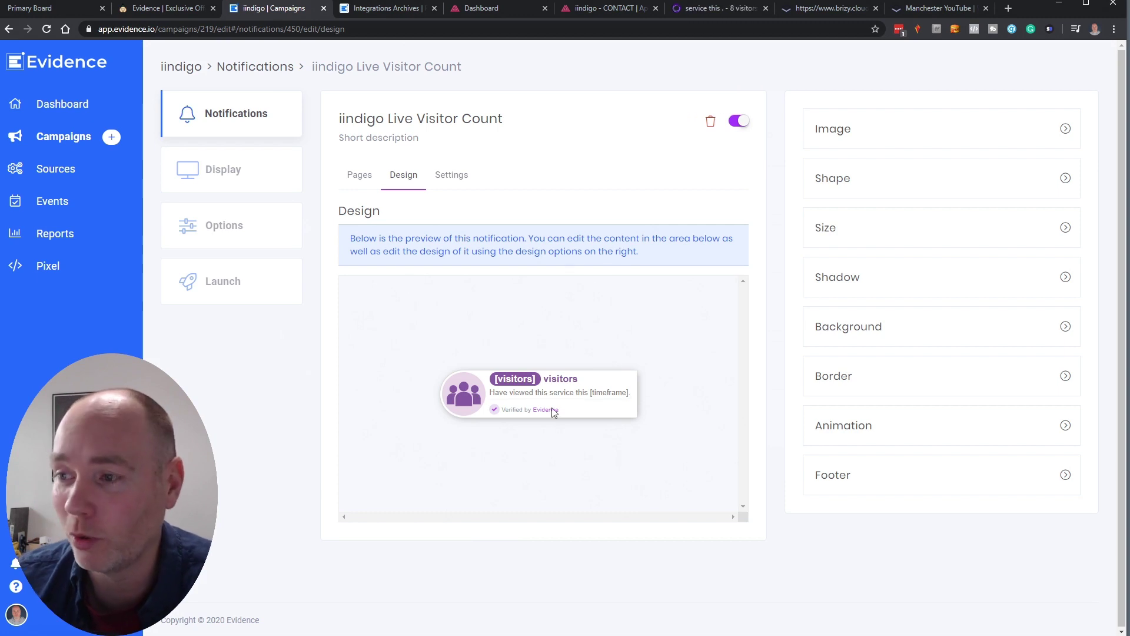
click(848, 128)
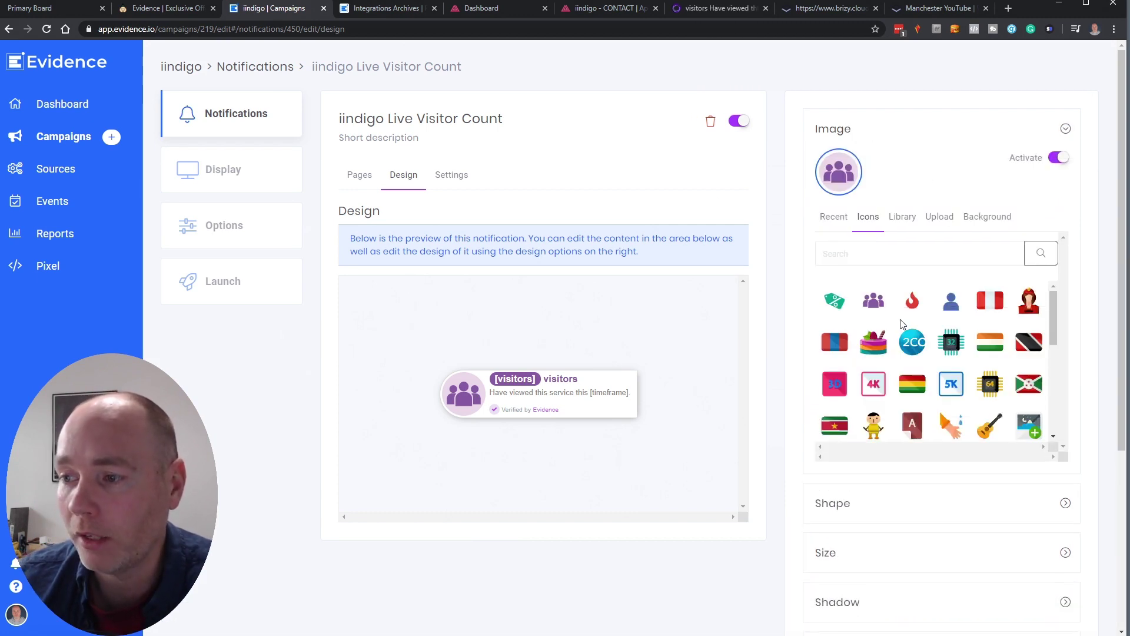
scroll(921, 312, down, 3)
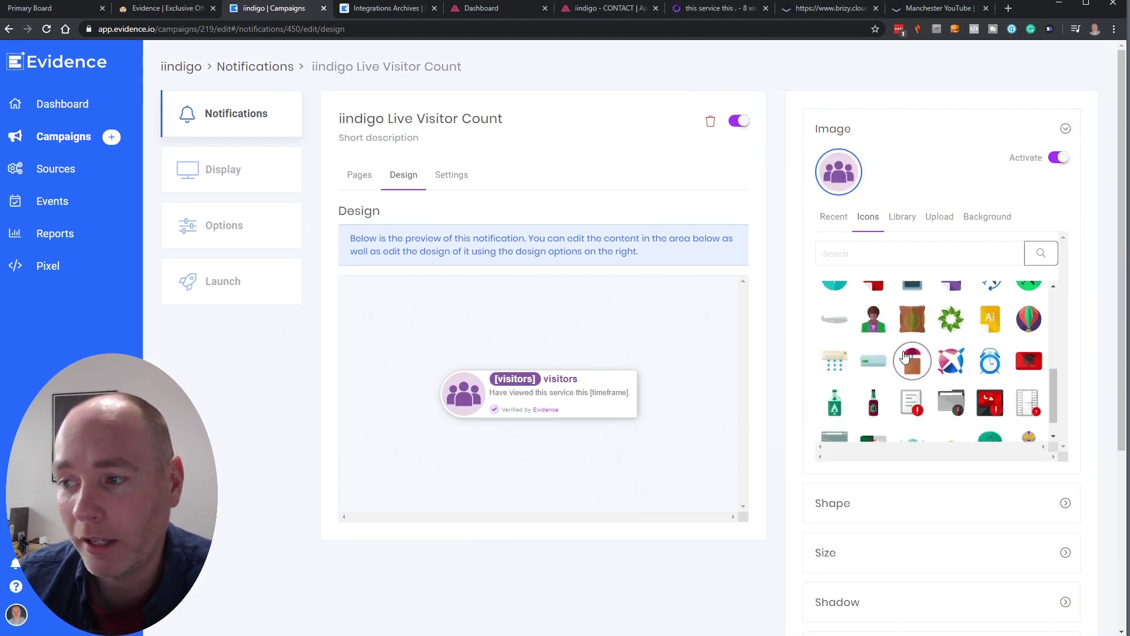
scroll(913, 341, up, 4)
click(902, 217)
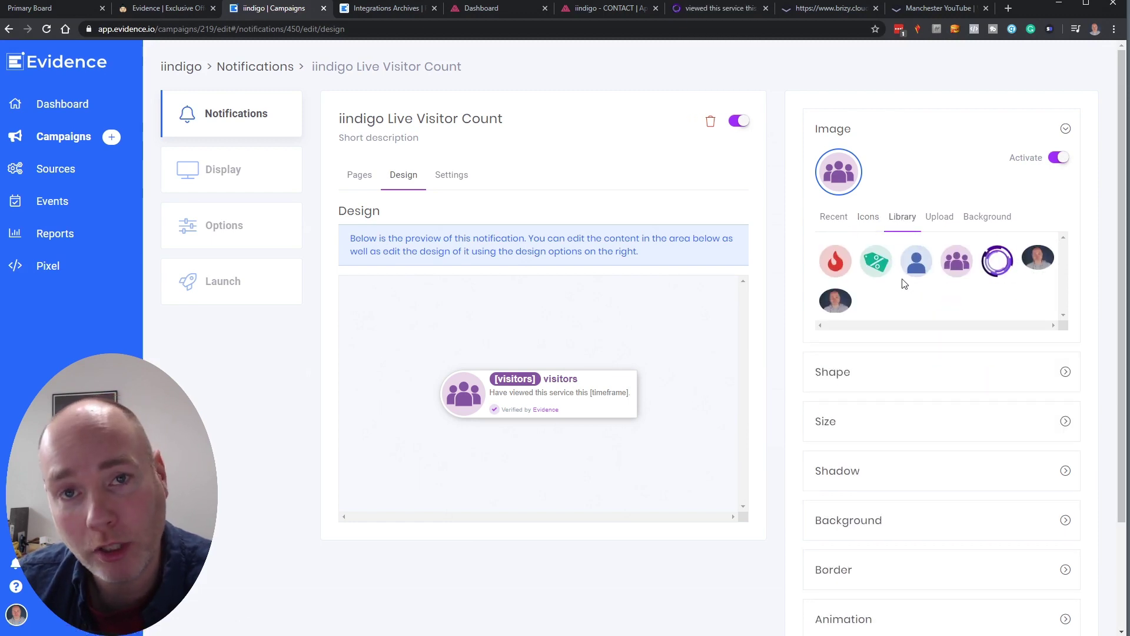
click(942, 228)
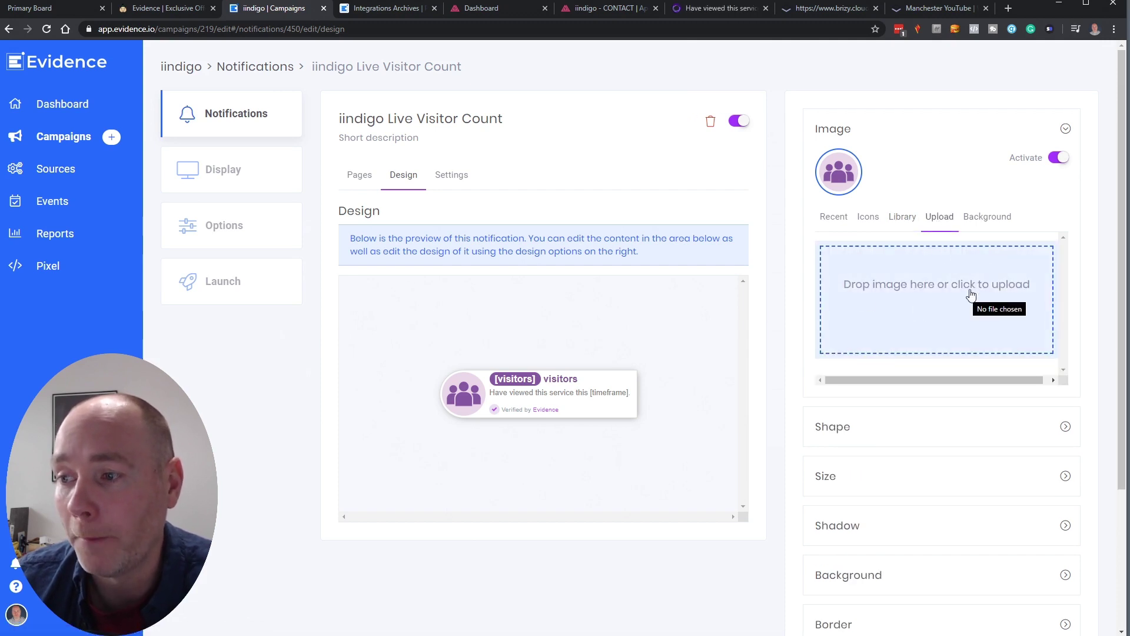
click(869, 218)
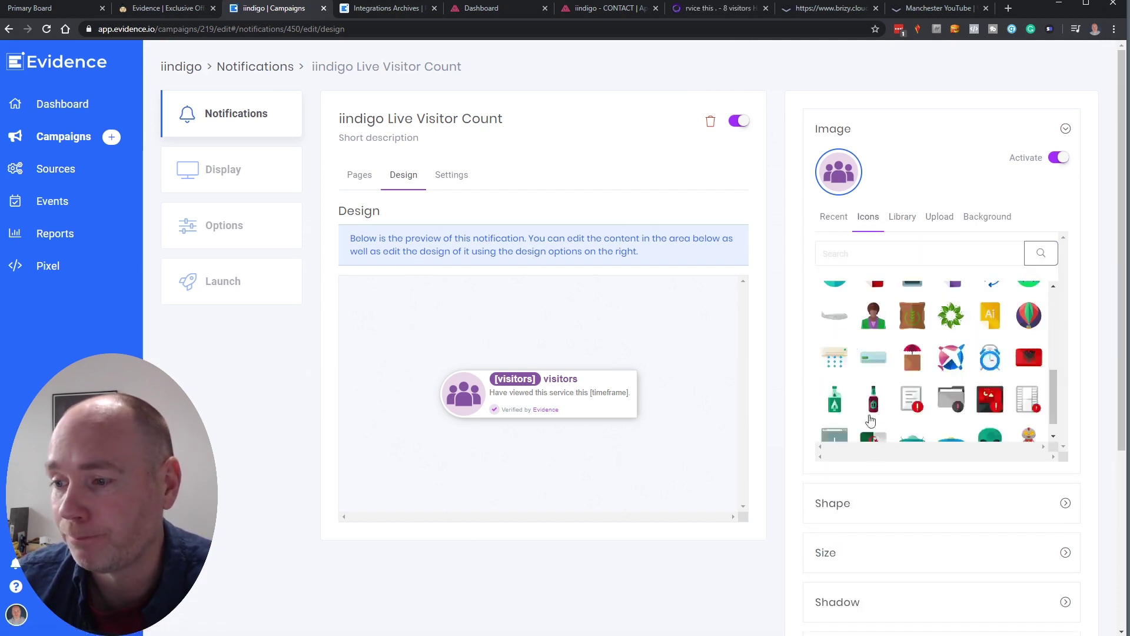
- Try several shapes and settle on a separate circle image beside a rectangular body
click(876, 499)
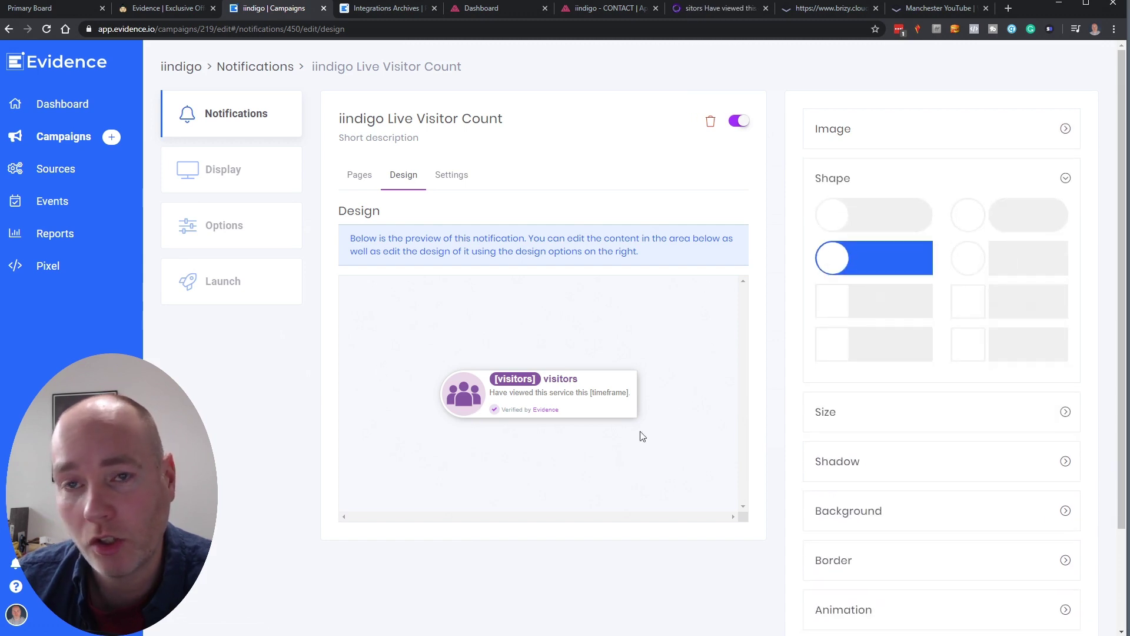
click(848, 213)
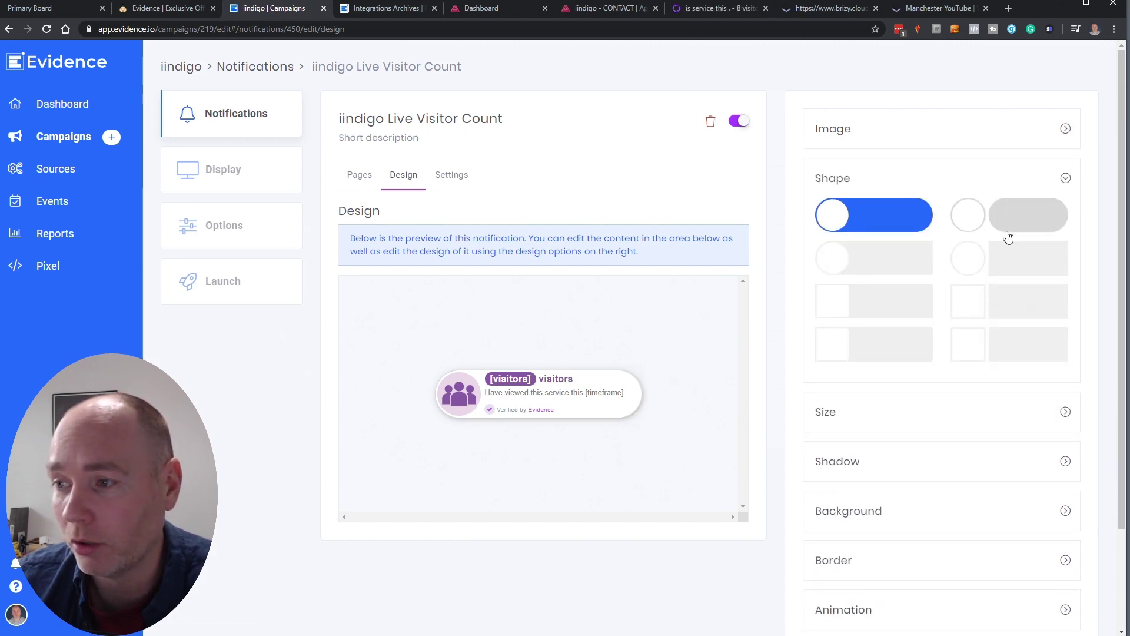
click(1011, 225)
click(1025, 265)
click(1009, 302)
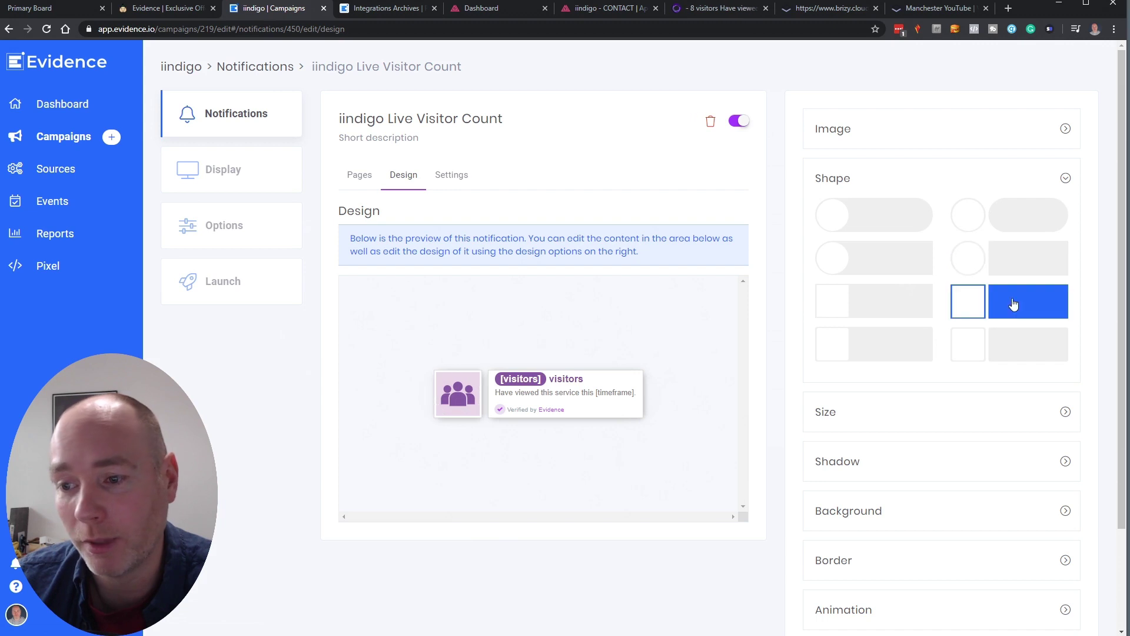
click(981, 268)
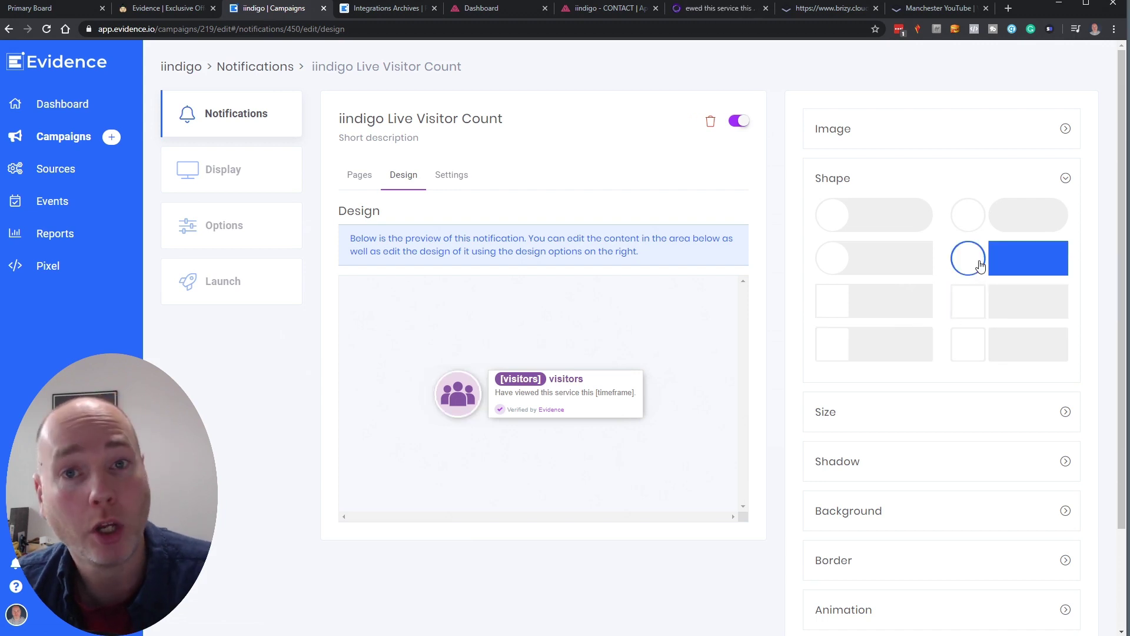
click(849, 344)
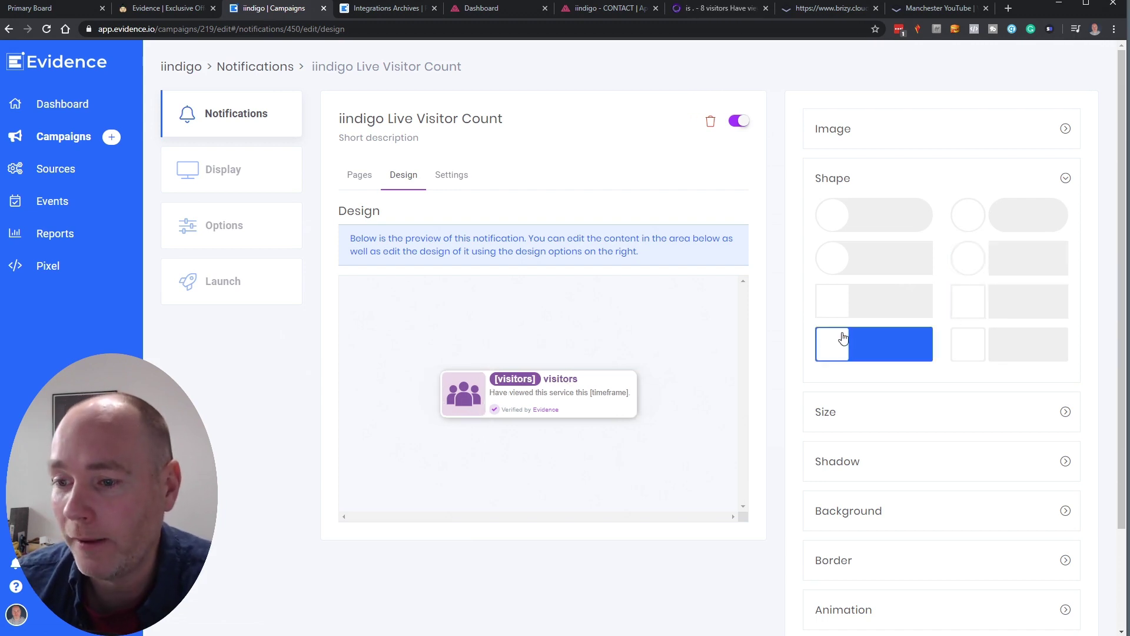
click(854, 305)
click(850, 272)
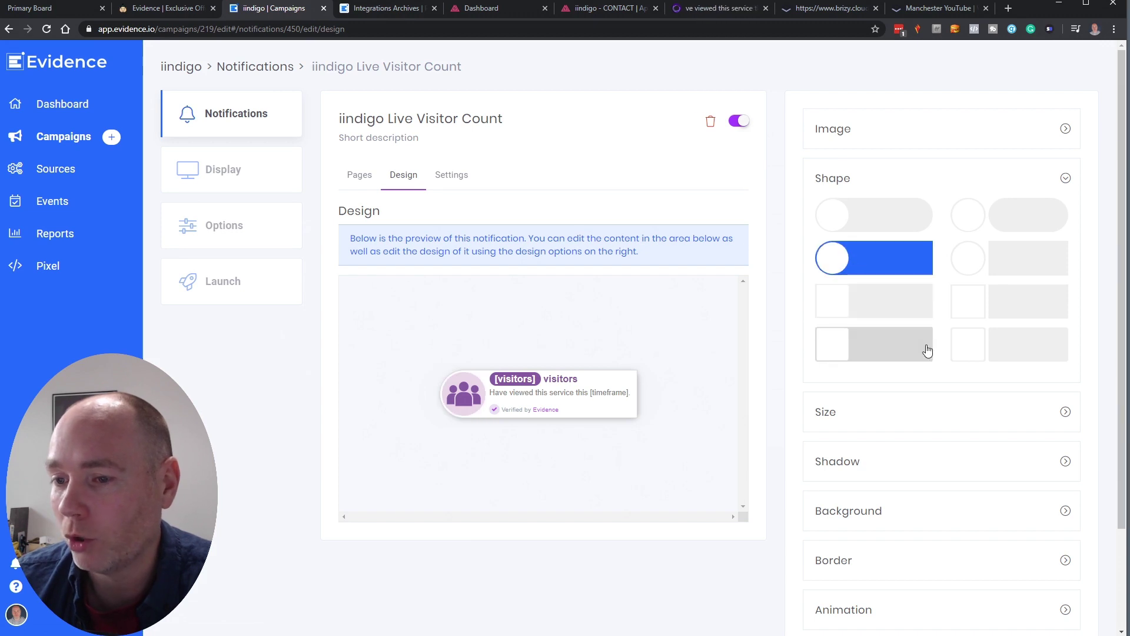
scroll(953, 294, down, 1)
click(978, 203)
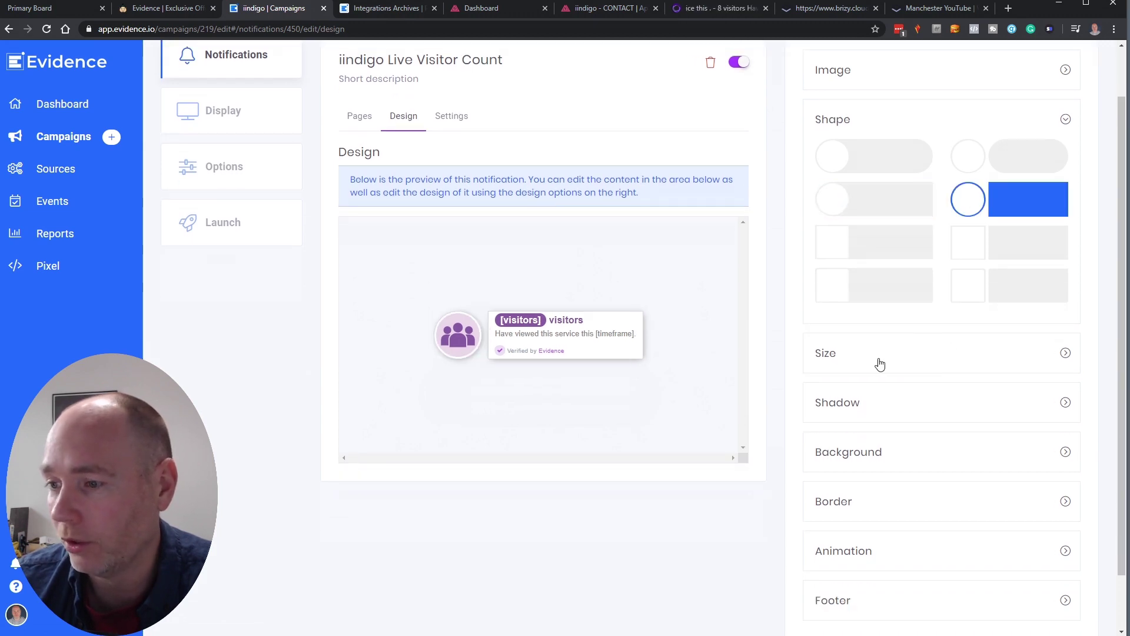
- Make the notification taller with the Size height slider and open its settings
click(879, 365)
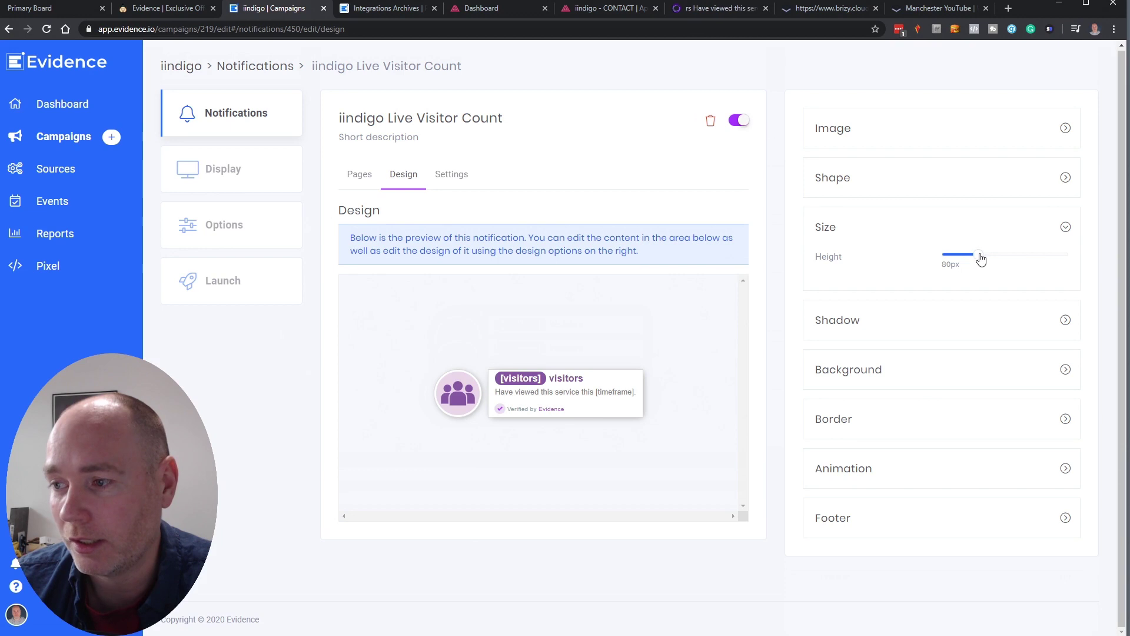
mouse_move(981, 259)
mouse_down()
mouse_move(1079, 260)
mouse_move(986, 269)
mouse_up()
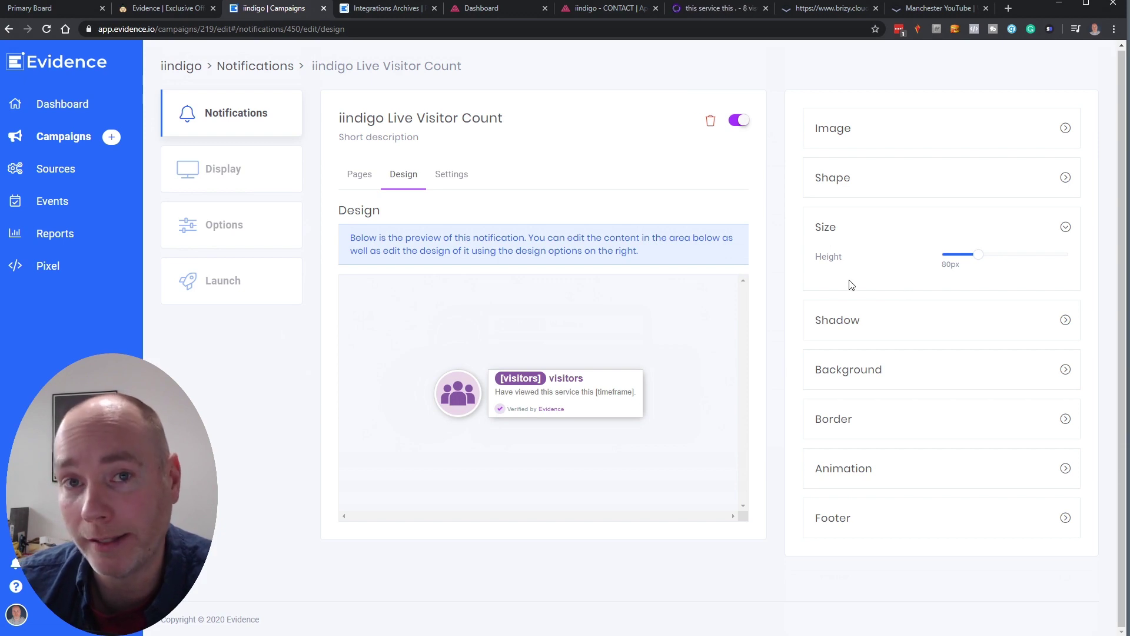
click(452, 174)
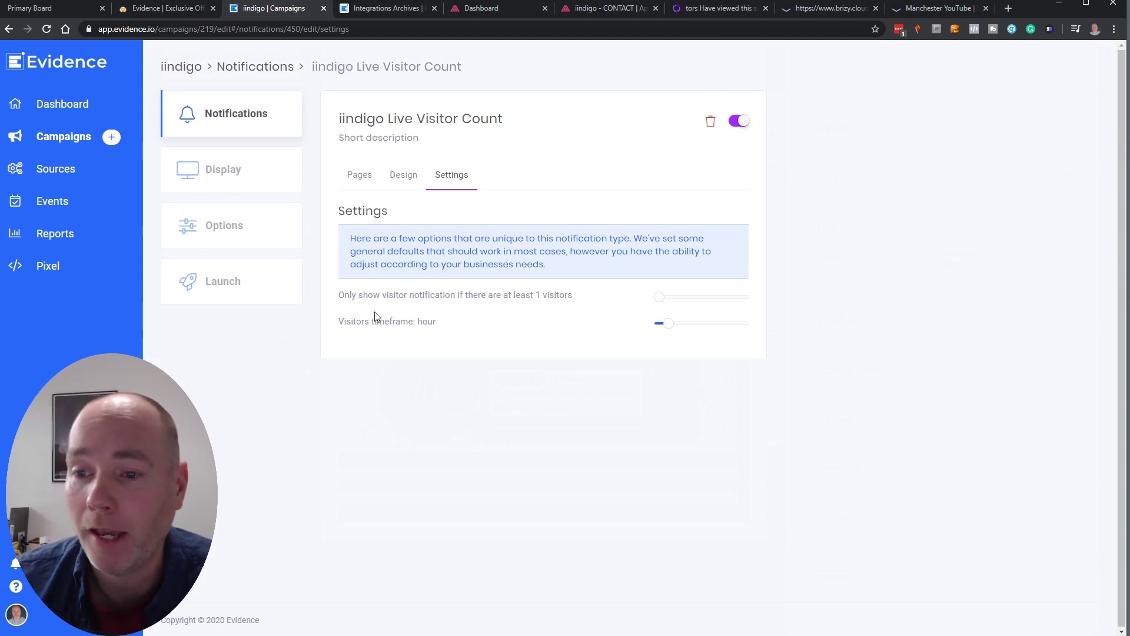
- Slide the visitor-count timeframe to 15 hours and go back to the notifications list
mouse_move(670, 327)
mouse_down()
mouse_move(635, 333)
mouse_move(697, 338)
mouse_move(683, 343)
mouse_up()
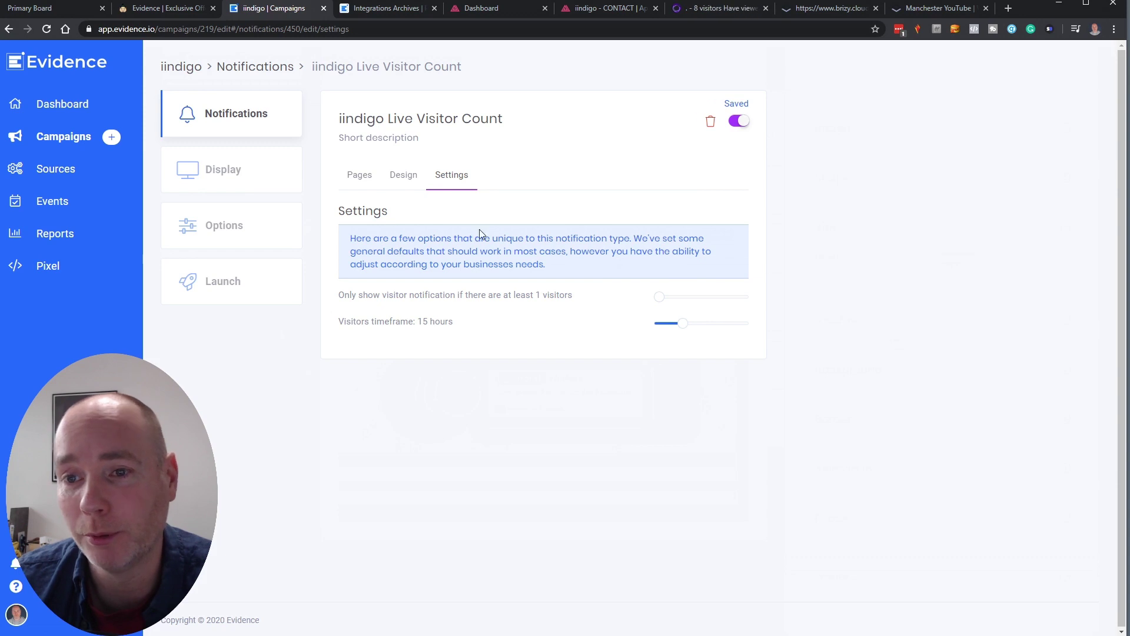
click(246, 116)
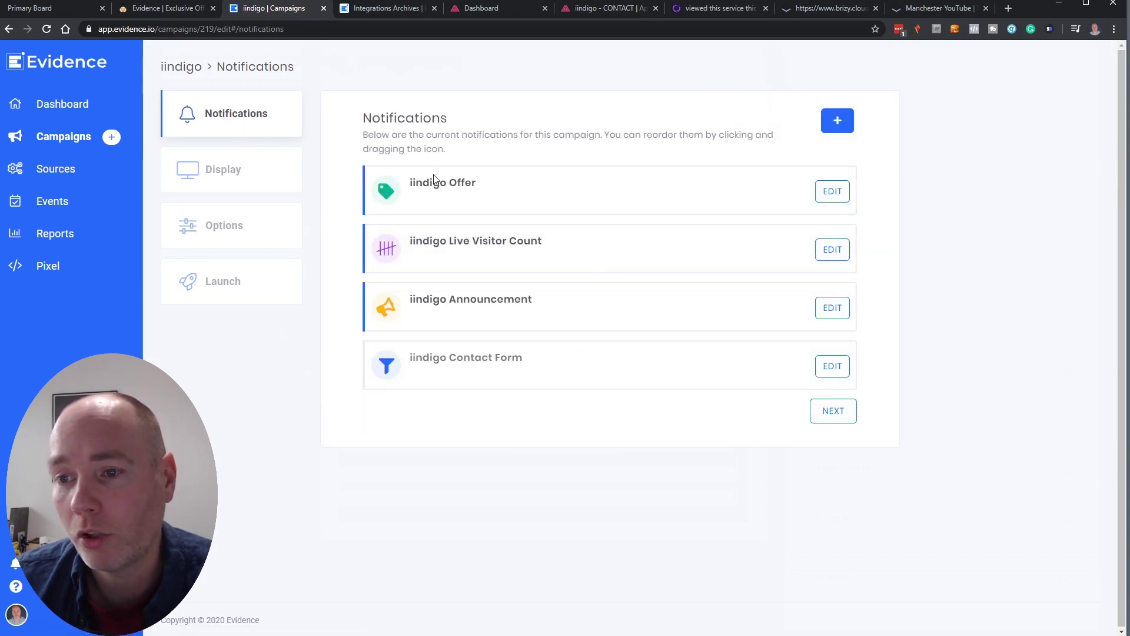
- Review the iindigo Offer design, trying the square card shape but keeping rounded, then reach Options
click(831, 195)
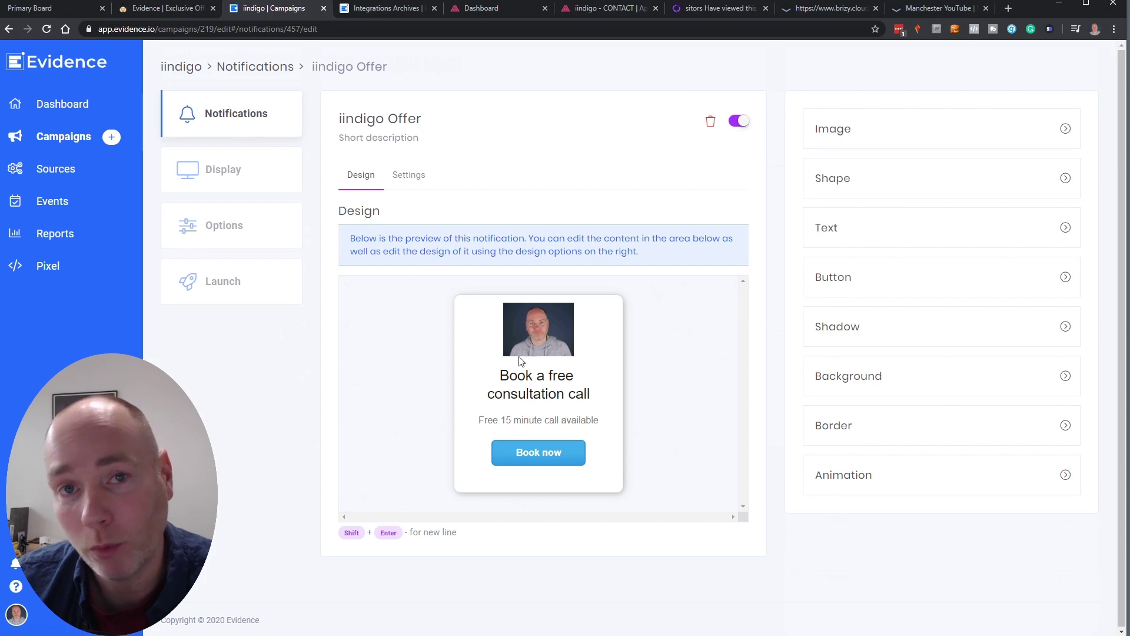
click(528, 386)
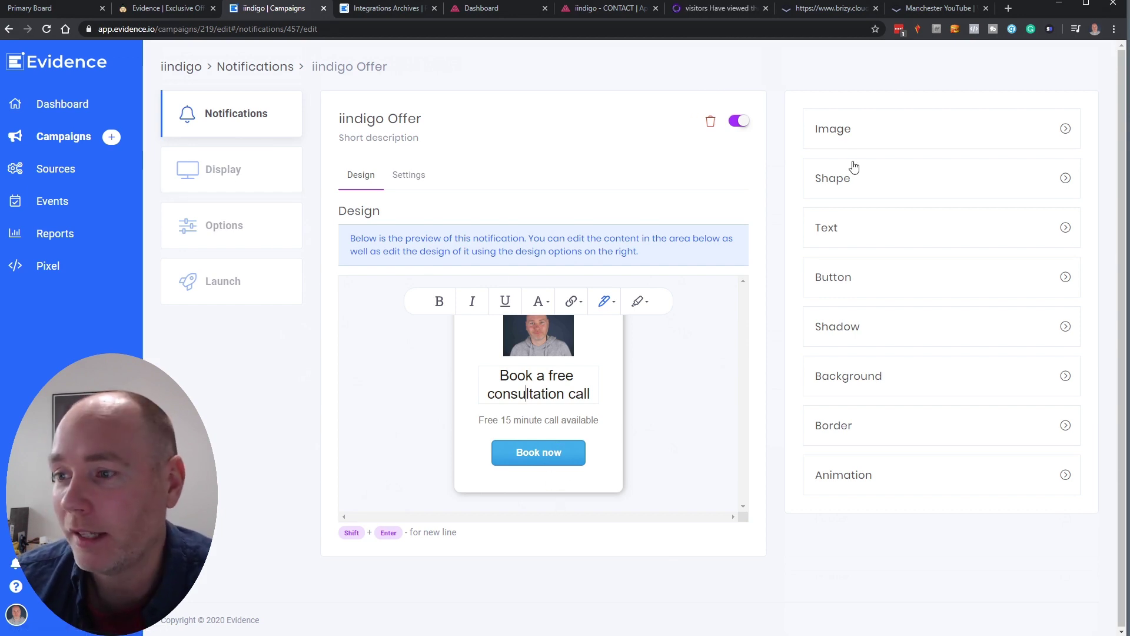
click(837, 233)
click(832, 177)
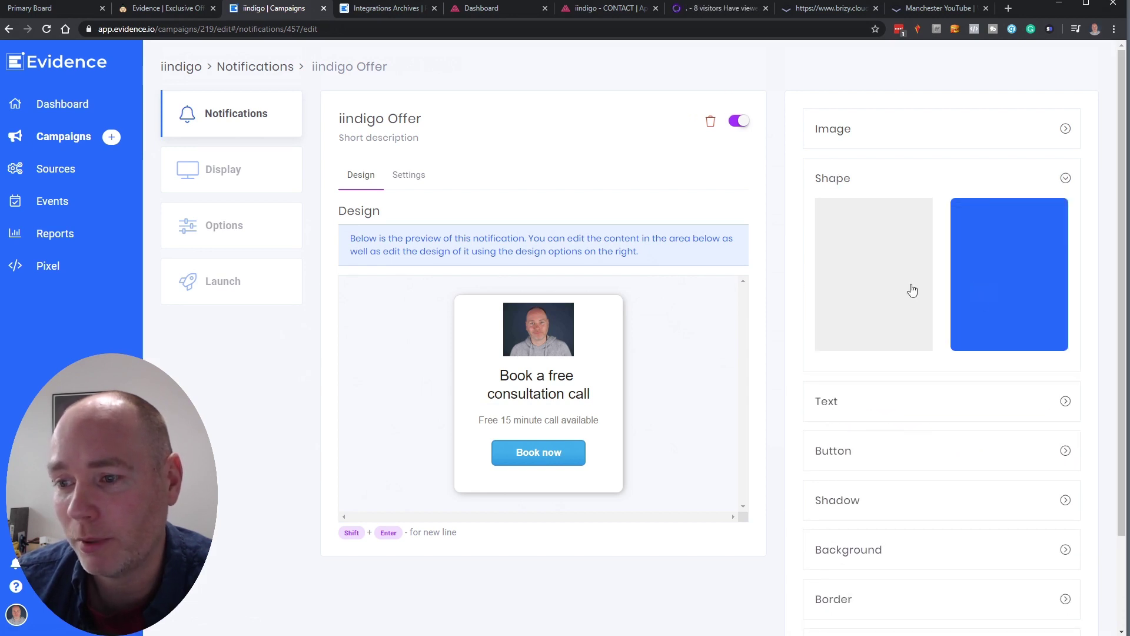
click(853, 270)
click(1052, 284)
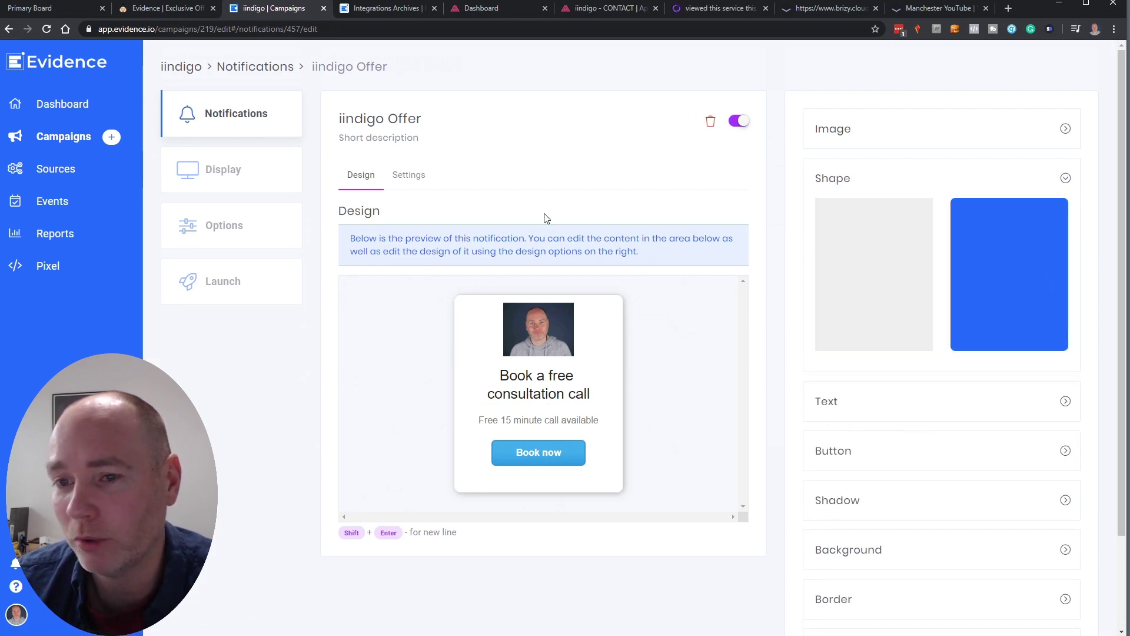
click(191, 183)
click(236, 239)
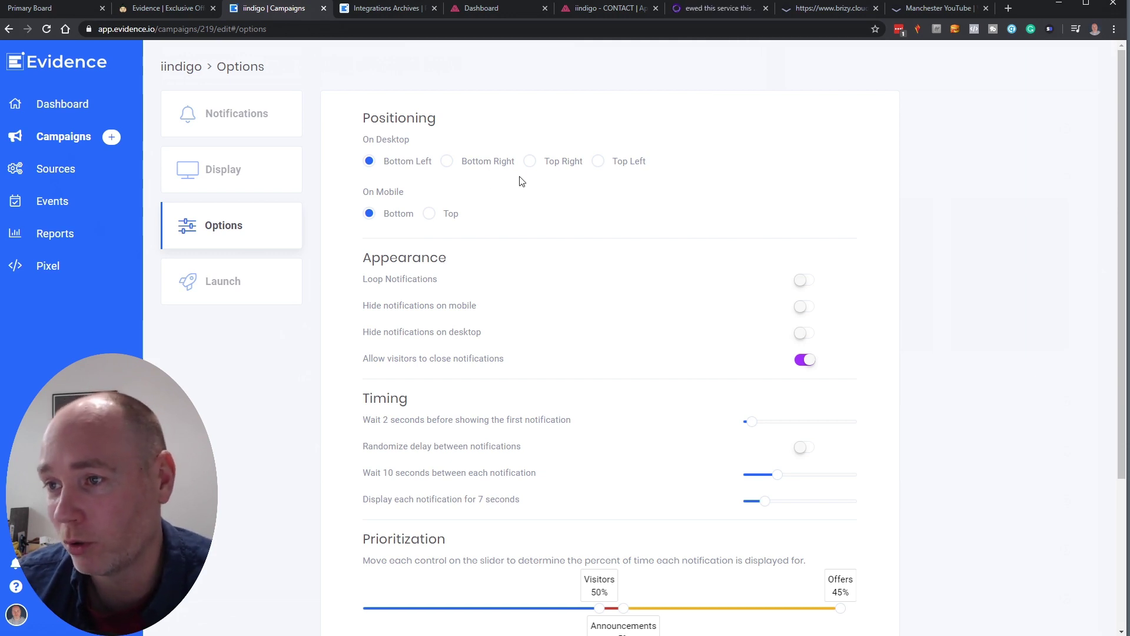
- Scroll through the positioning, timing and prioritization settings (Visitors 50%, Offers 45%, Announcements 5%)
scroll(701, 242, down, 3)
scroll(570, 219, up, 3)
scroll(303, 202, down, 3)
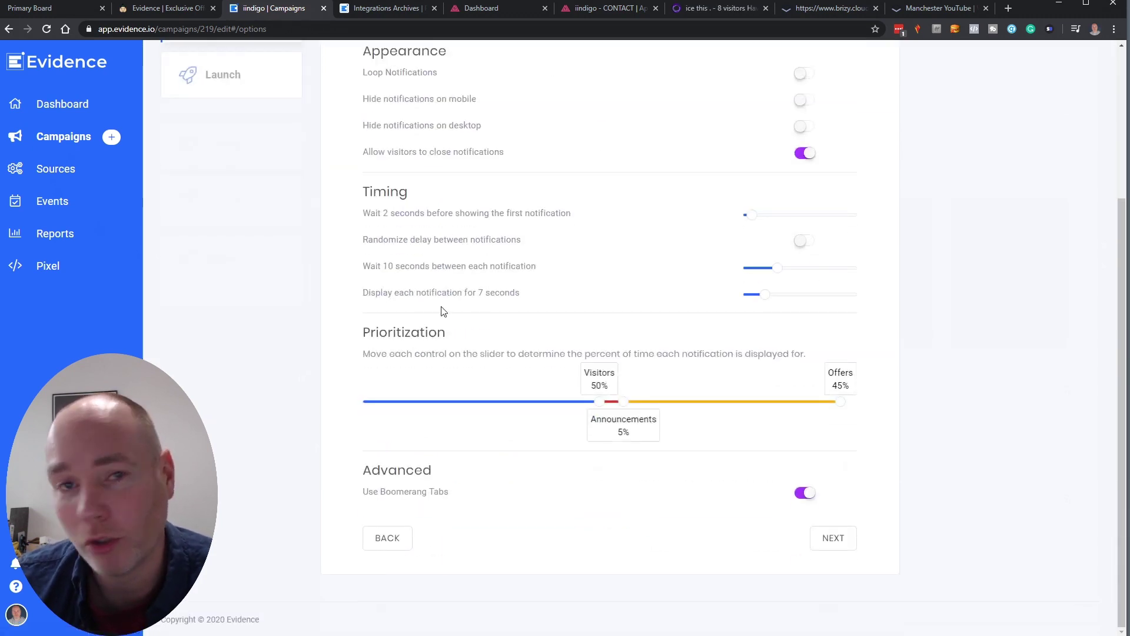
scroll(499, 232, up, 3)
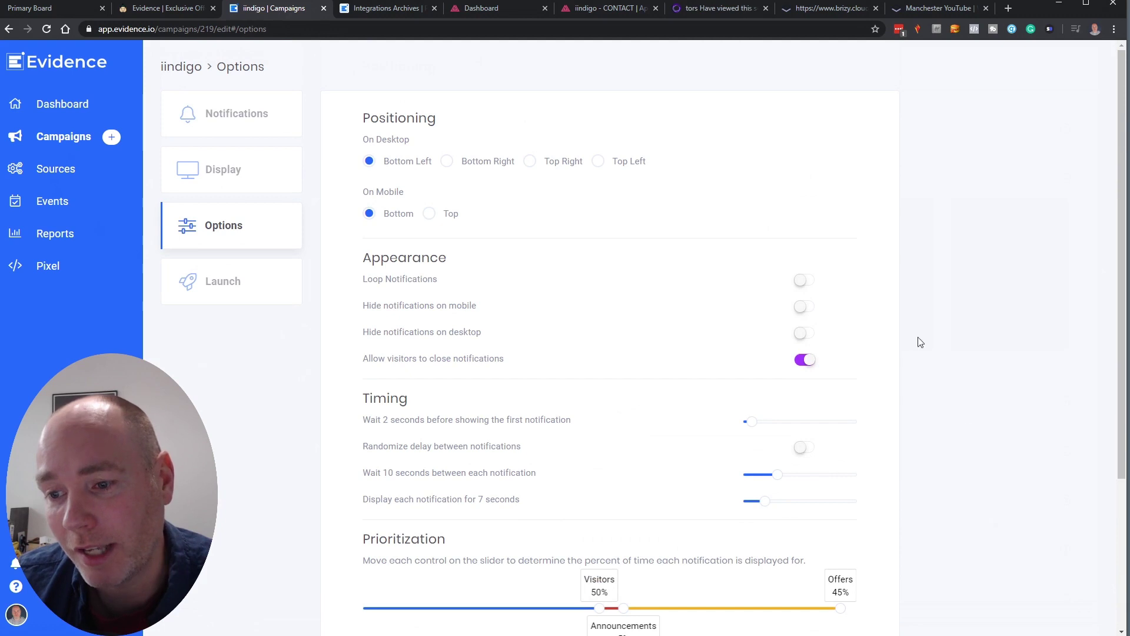
click(221, 116)
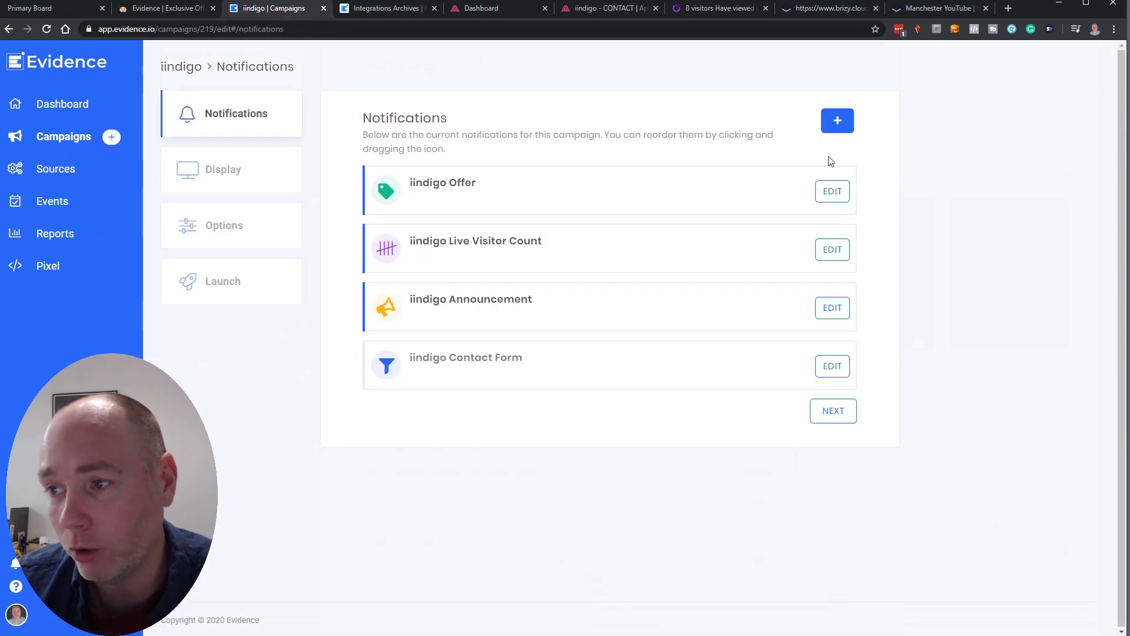
click(226, 228)
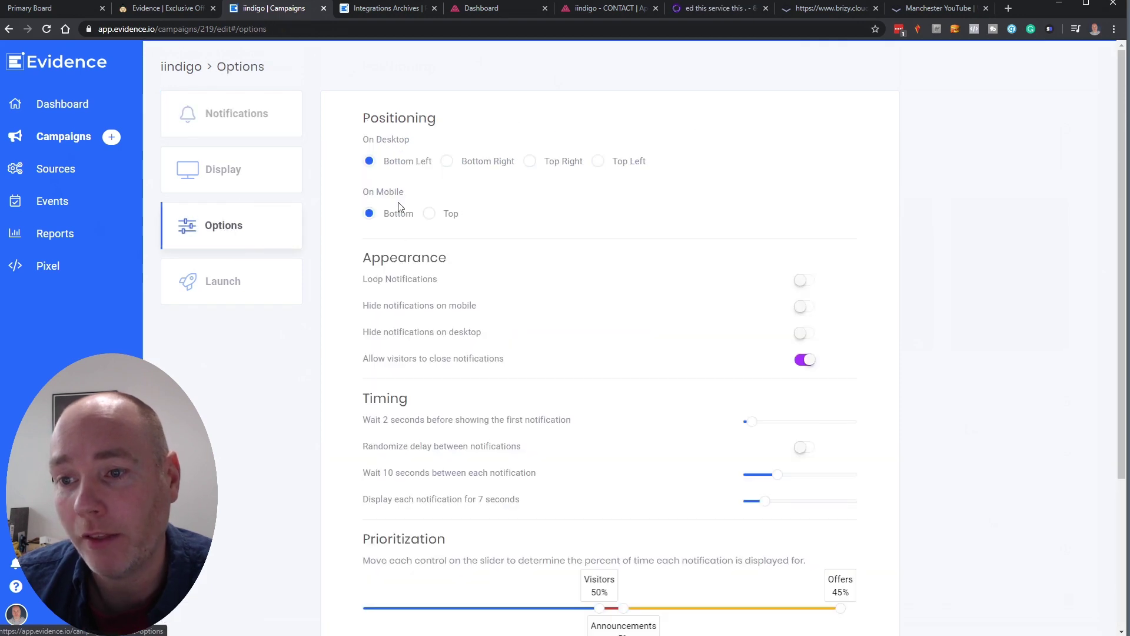
scroll(440, 212, down, 2)
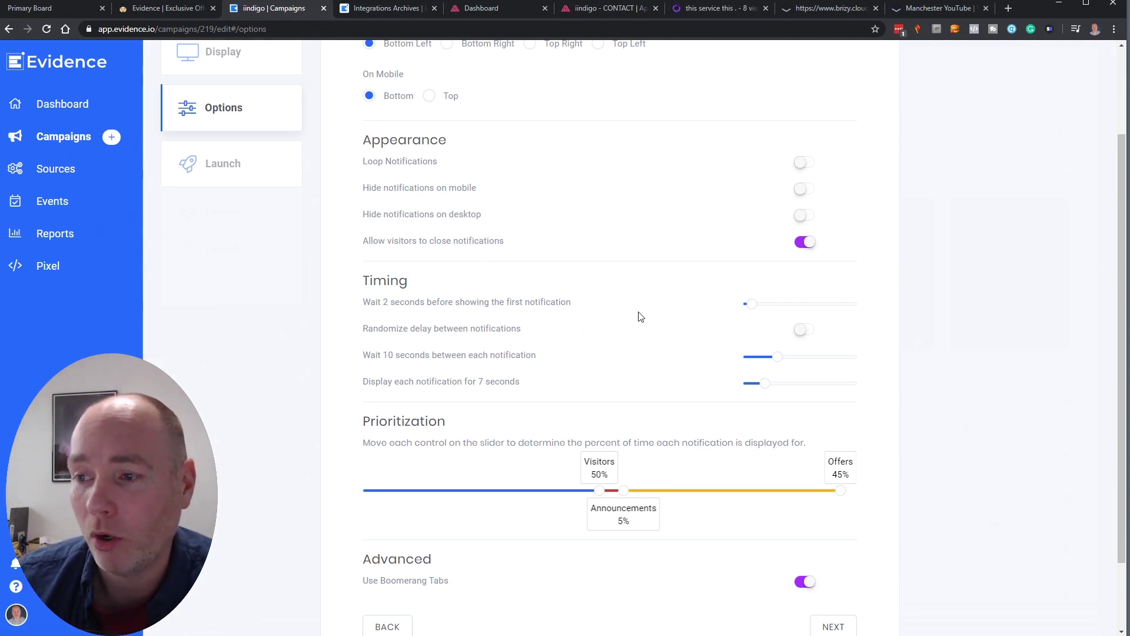
- Drag the Prioritization slider handles to Visitors 50%, Announcements 13% and Offers 37%
scroll(447, 272, down, 2)
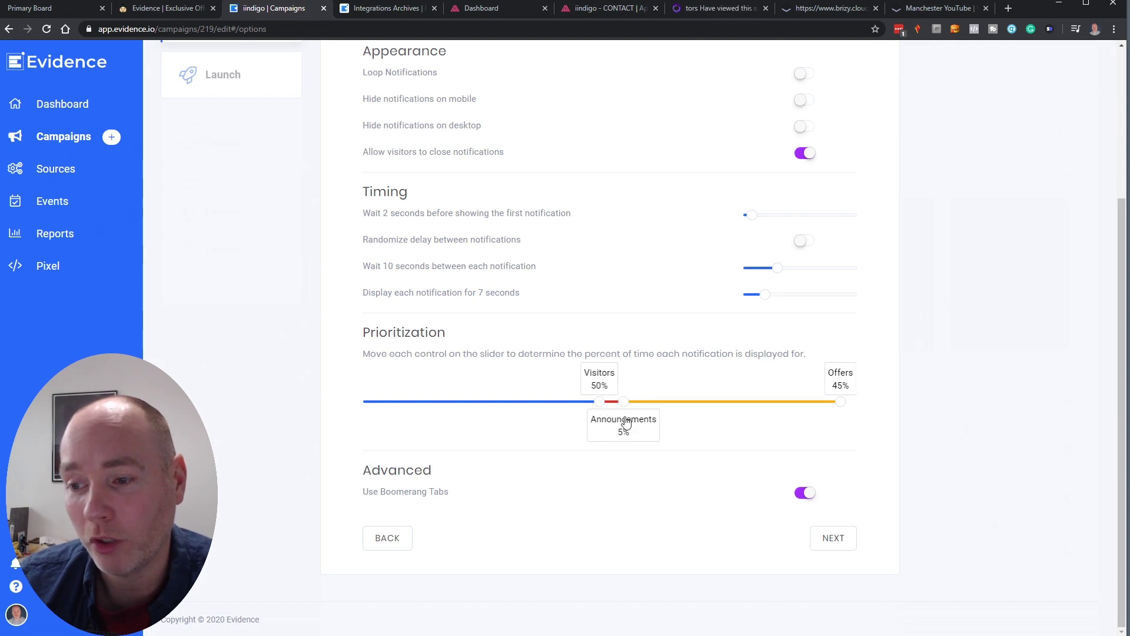
mouse_move(600, 406)
mouse_down()
mouse_move(409, 416)
mouse_move(586, 421)
mouse_move(600, 410)
mouse_up()
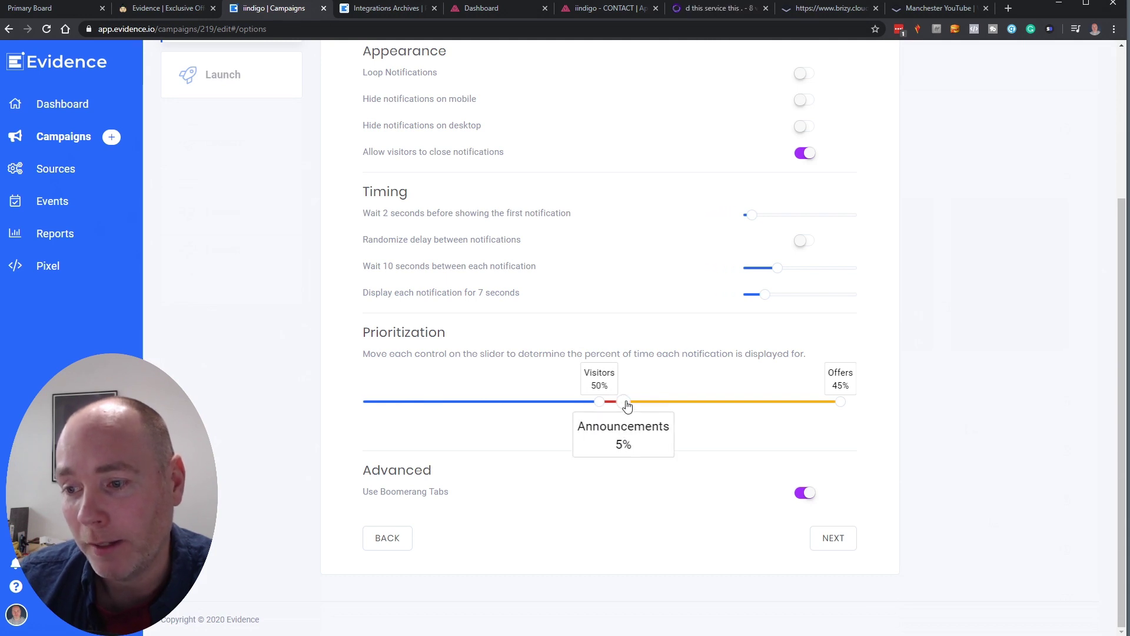
drag(627, 406, 663, 441)
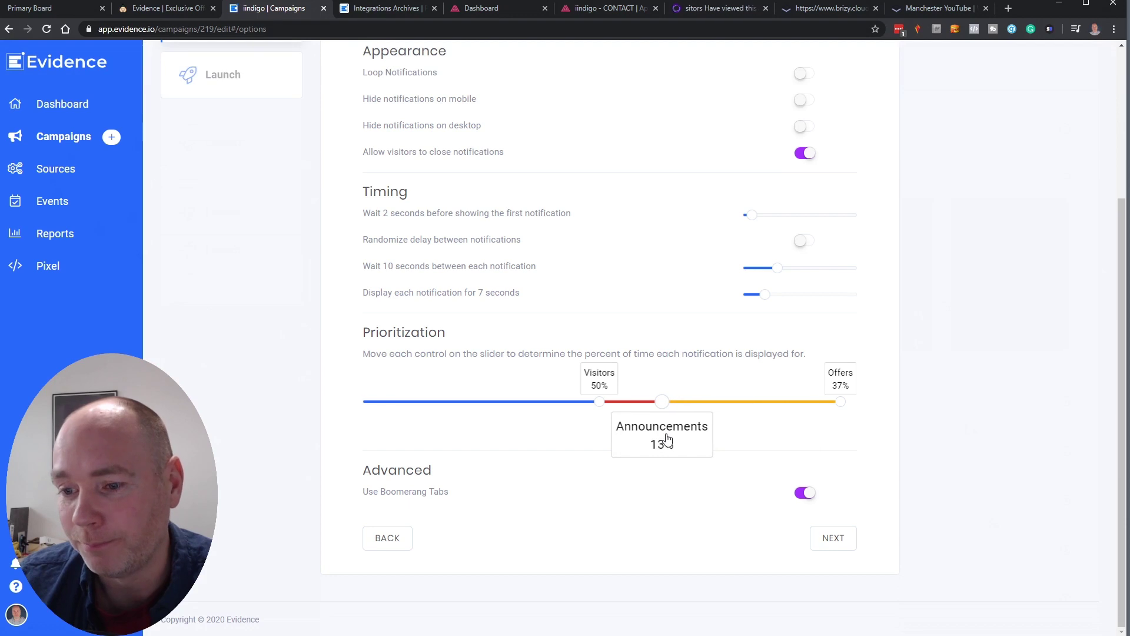
- Reload the live iindigo site, dismiss the 'Book a free consultation call' popup, and minimize the incognito window
click(705, 11)
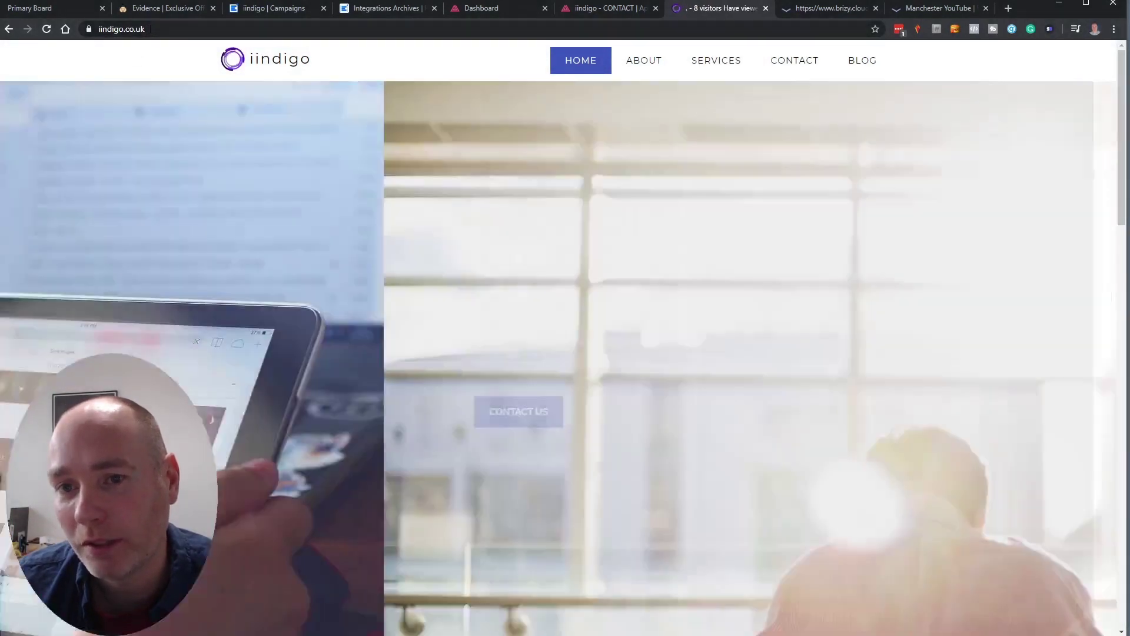
click(152, 28)
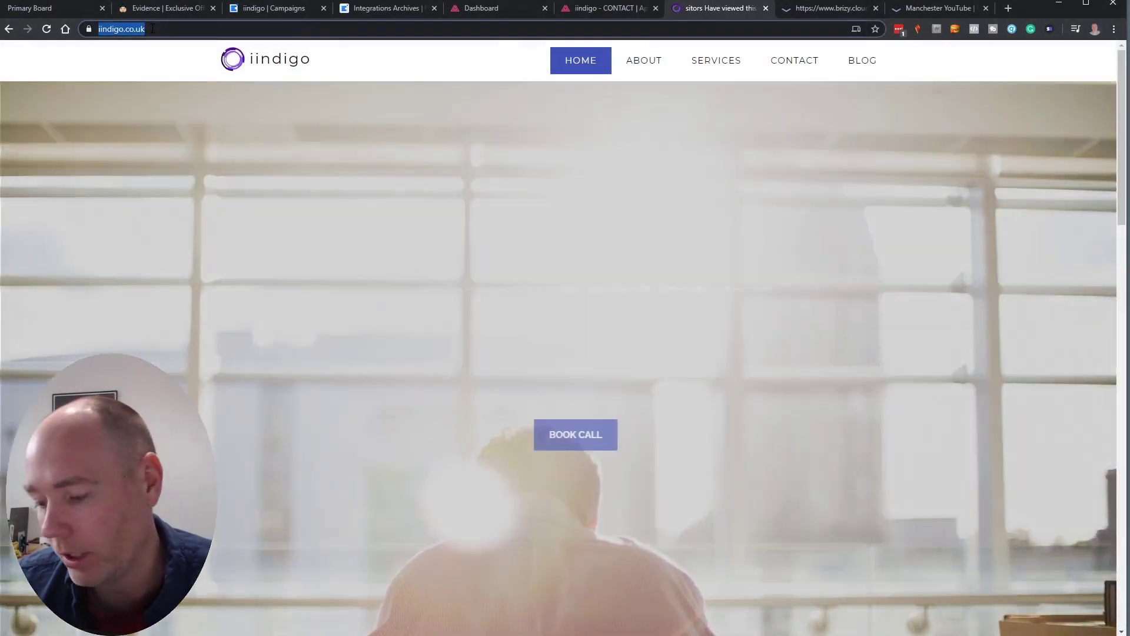
key(Return)
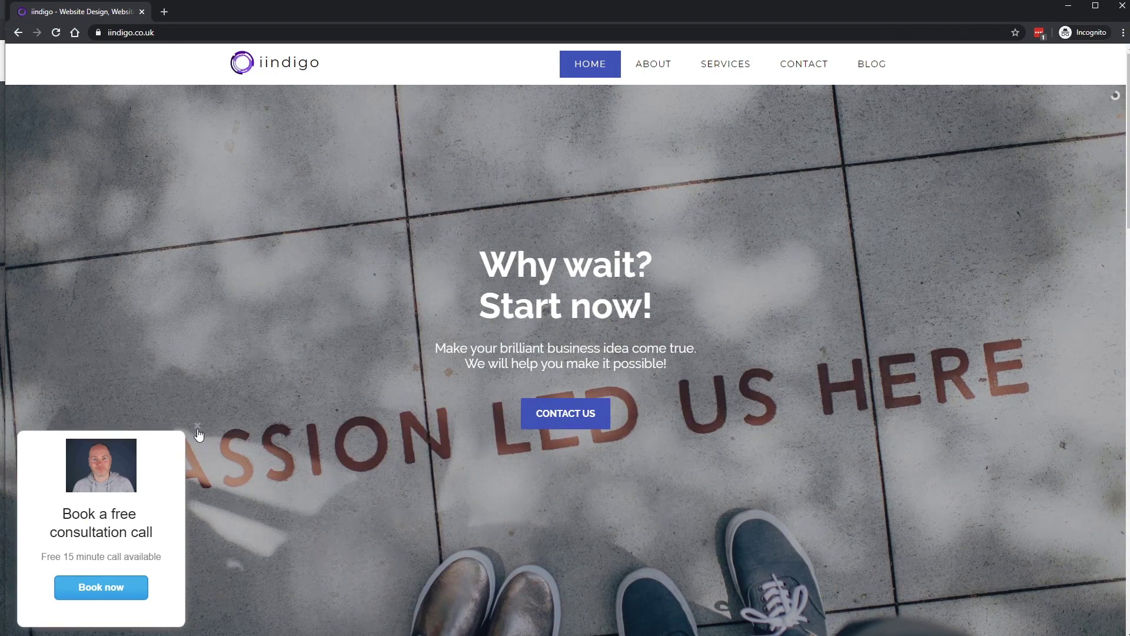
click(198, 426)
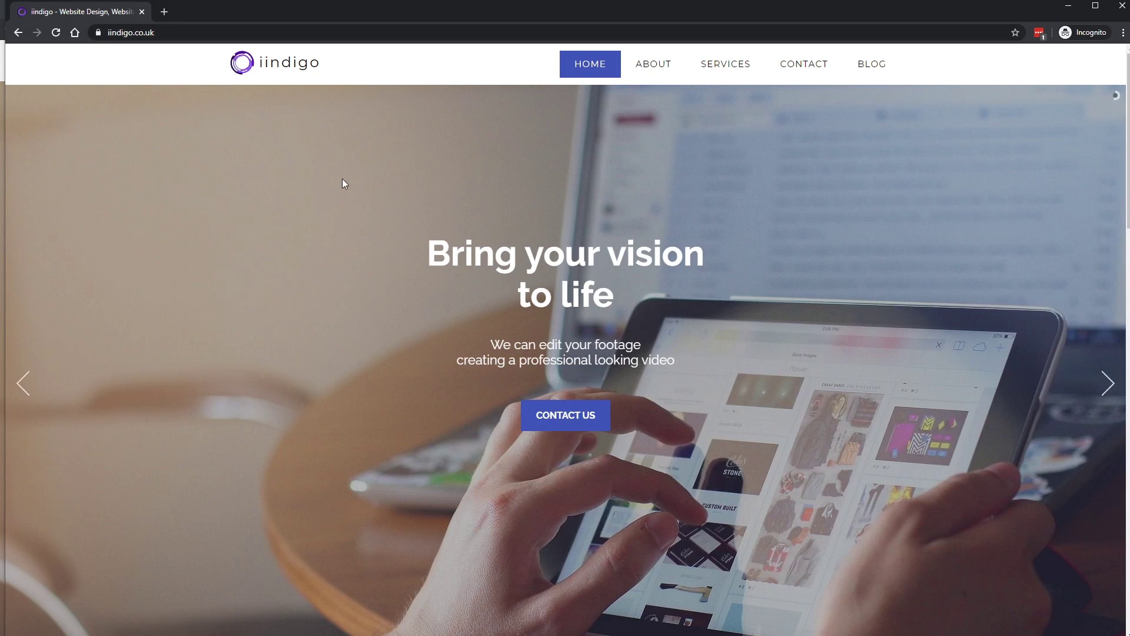
click(1065, 6)
- Check iindigo's notifications, then return to the Dashboard and open the Campaigns list showing both campaigns
click(171, 9)
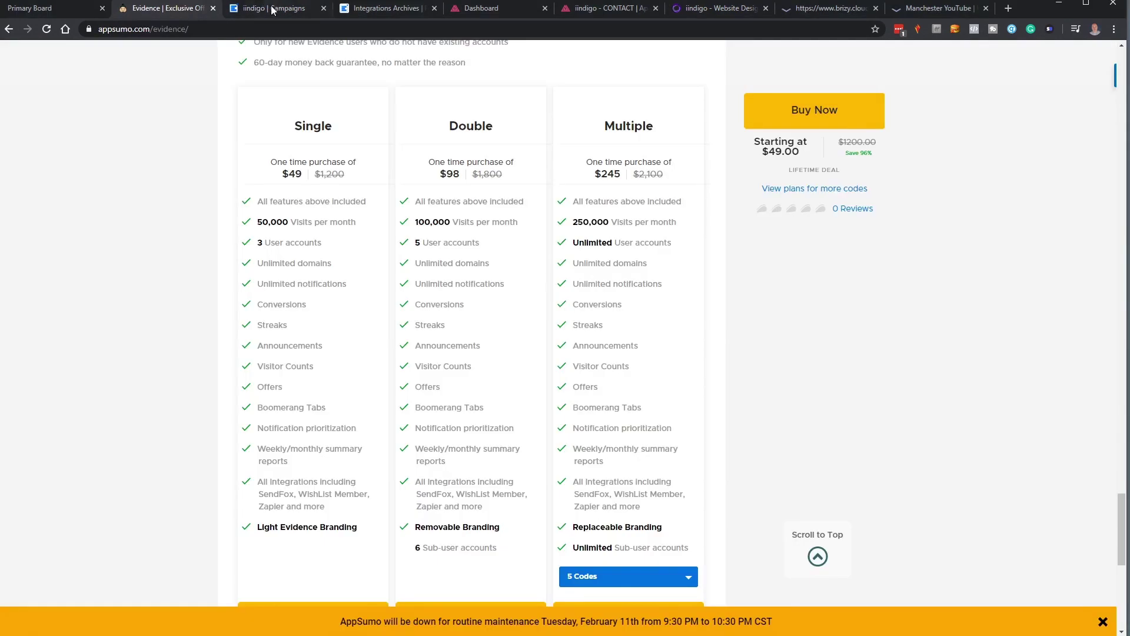
click(264, 8)
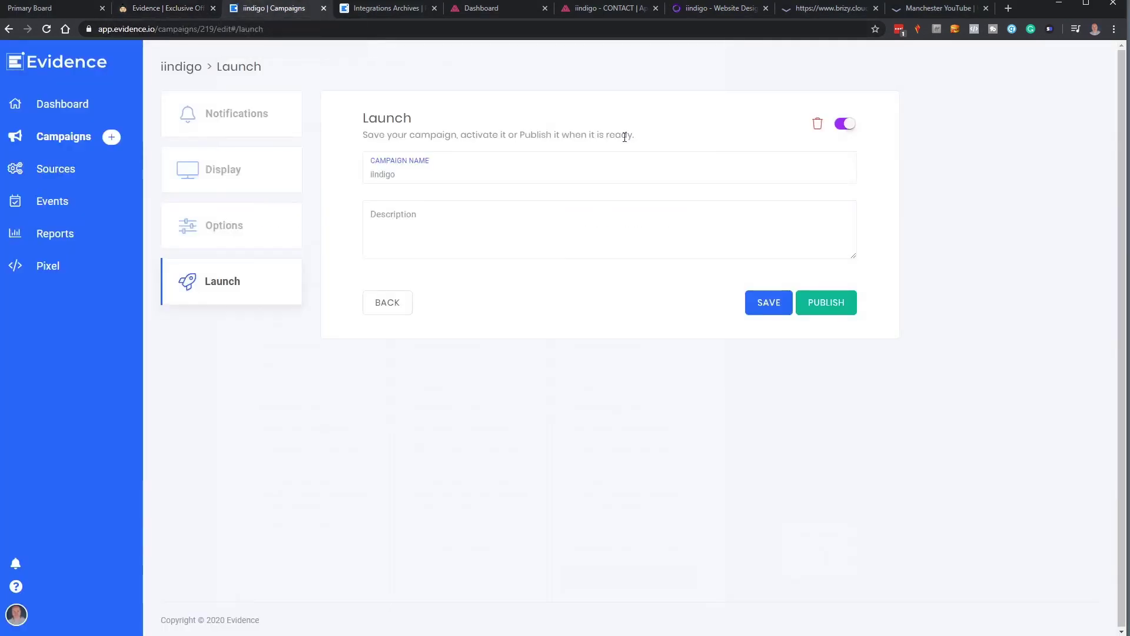
click(232, 116)
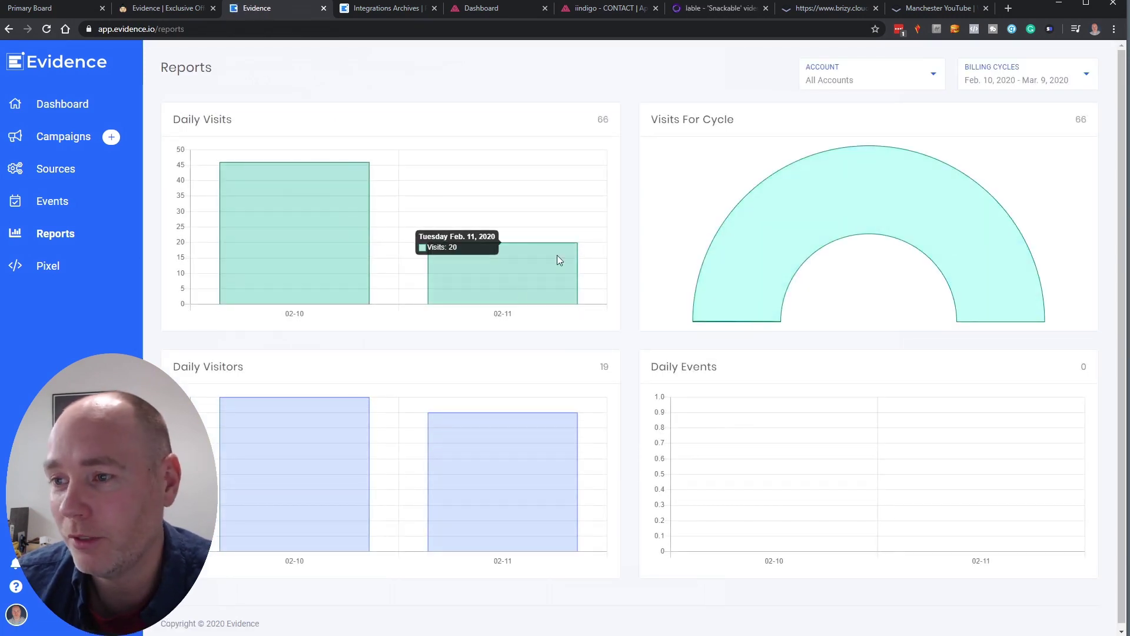
key(alt+Left)
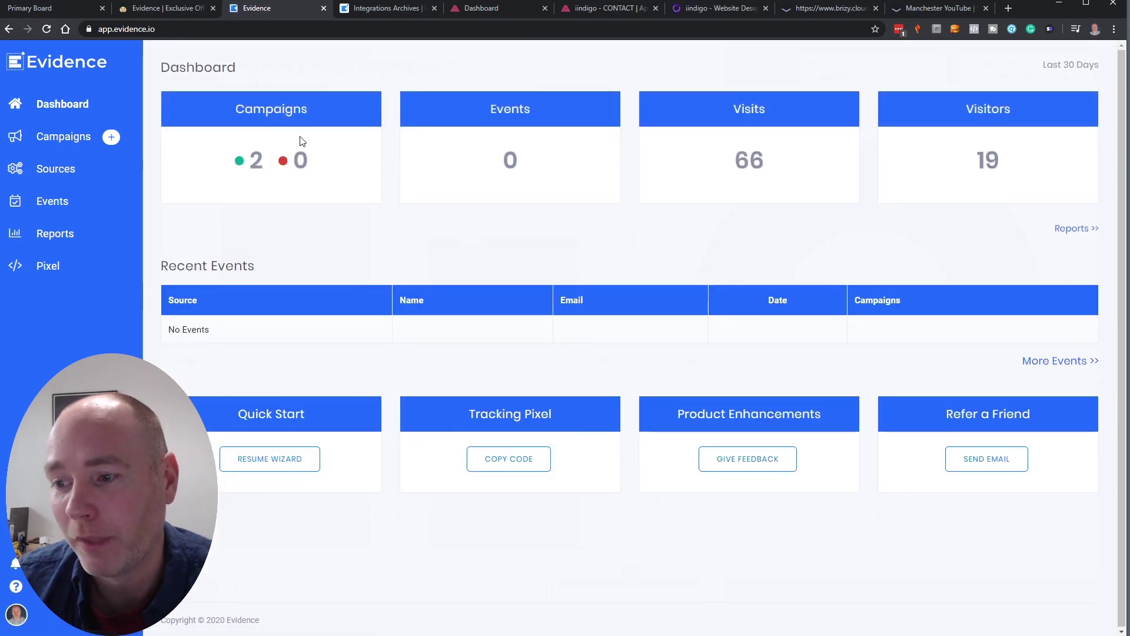
click(44, 138)
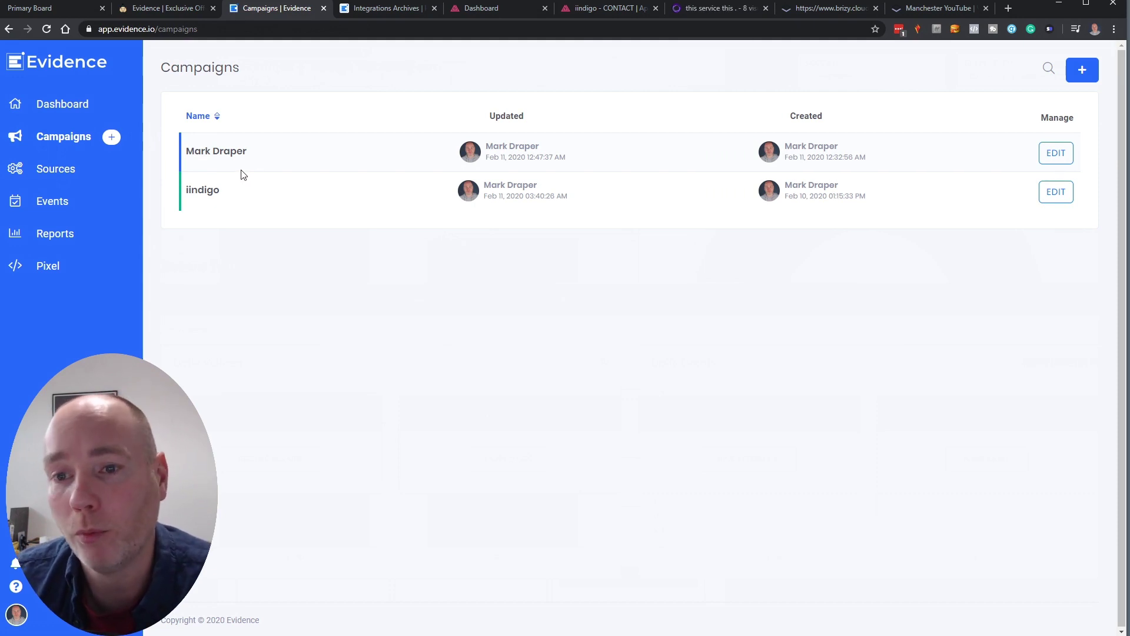
- Edit iindigo and create a '50% off' notification of type Offers, then return to the notifications list
click(1060, 197)
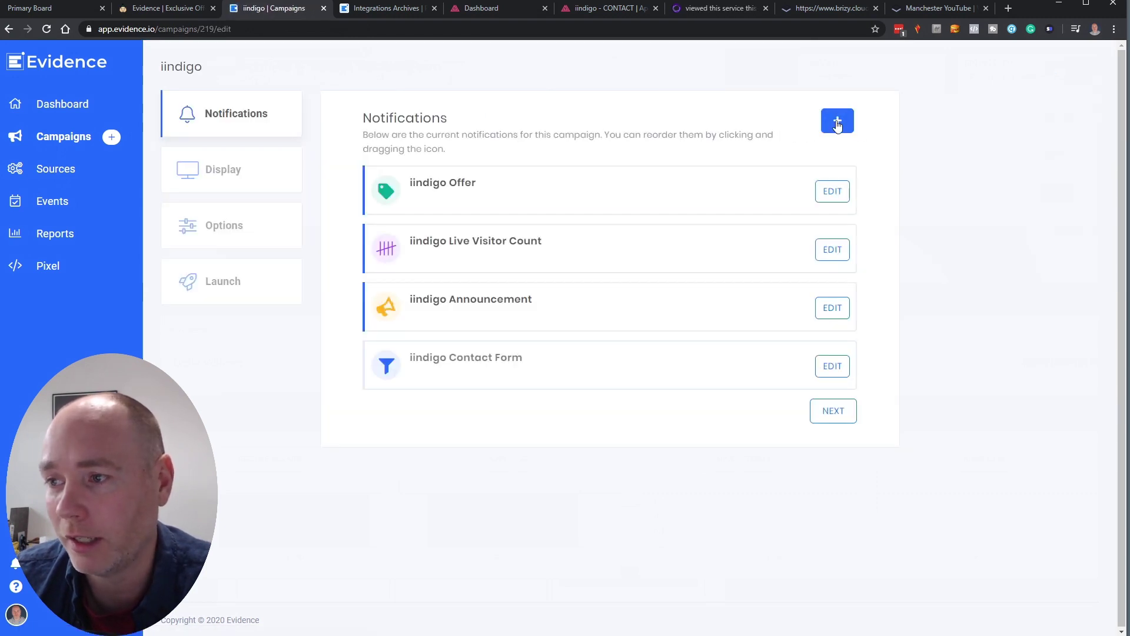
click(838, 120)
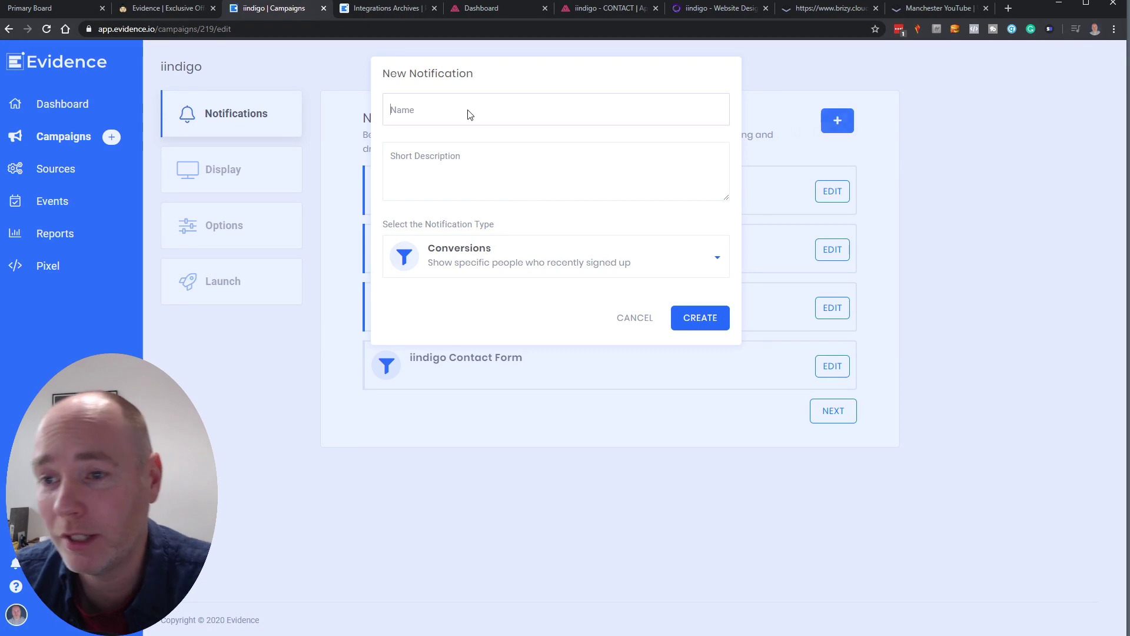
text(50)
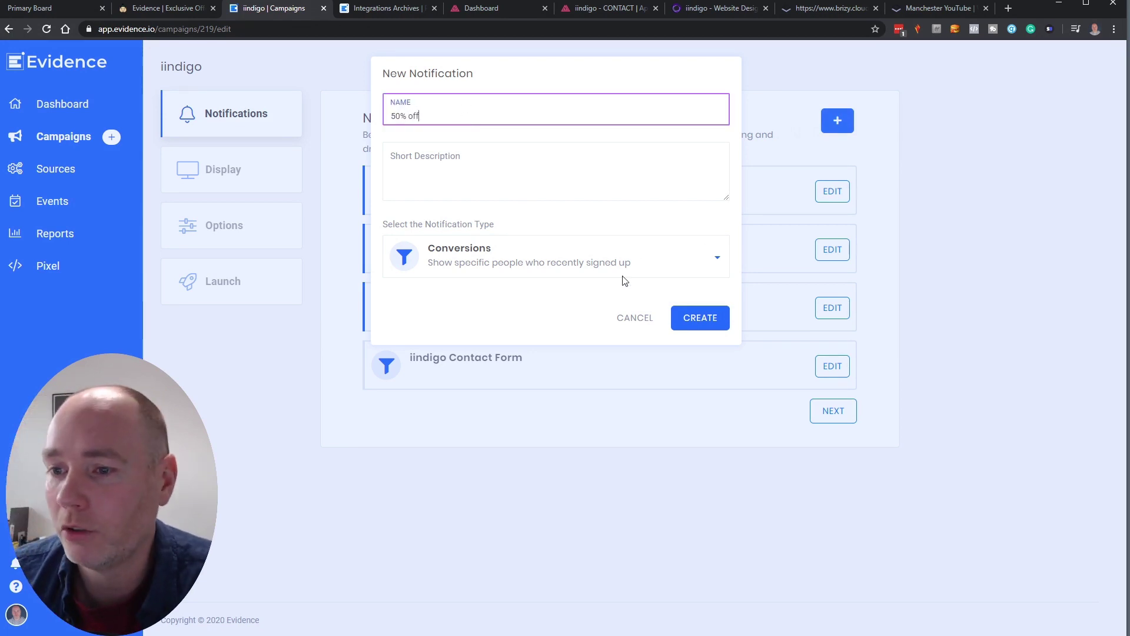
click(606, 264)
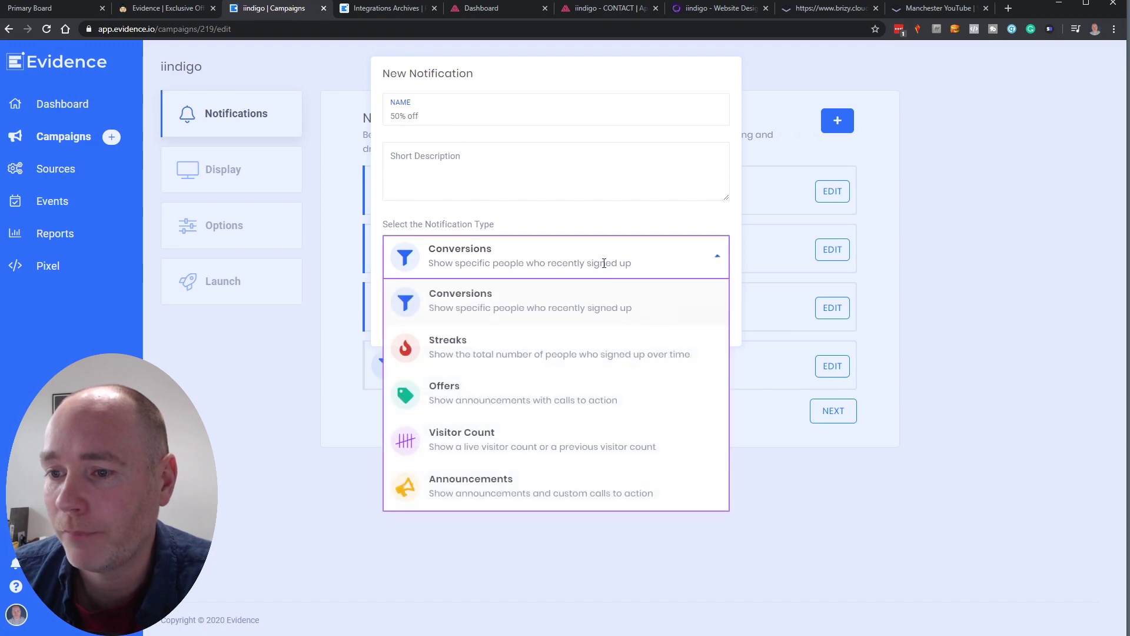
click(489, 395)
click(709, 318)
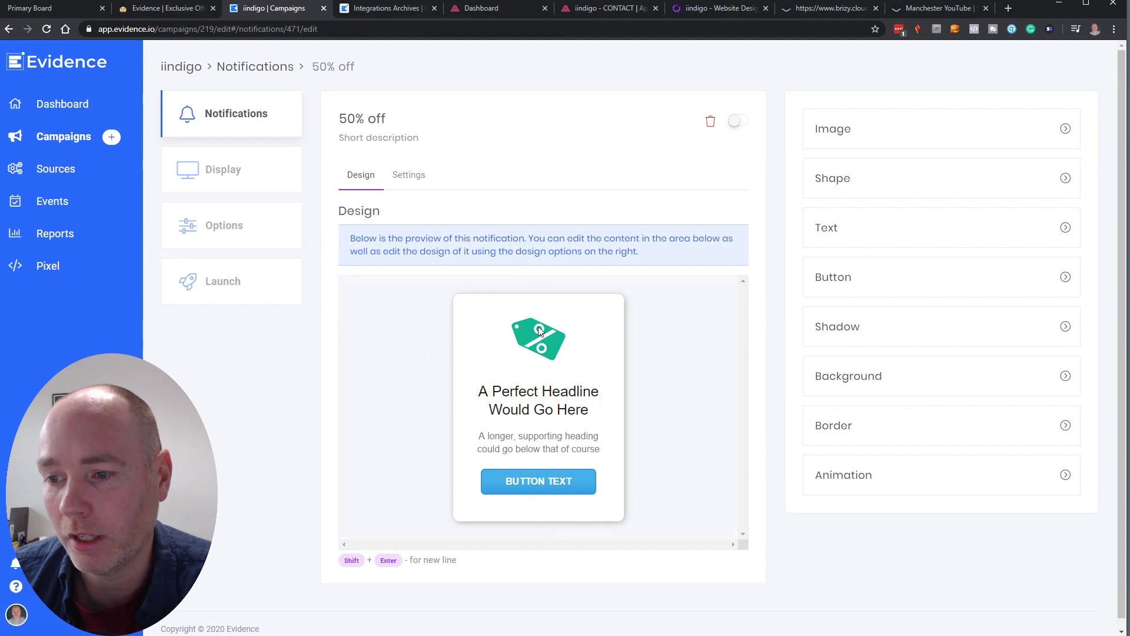
scroll(545, 371, down, 1)
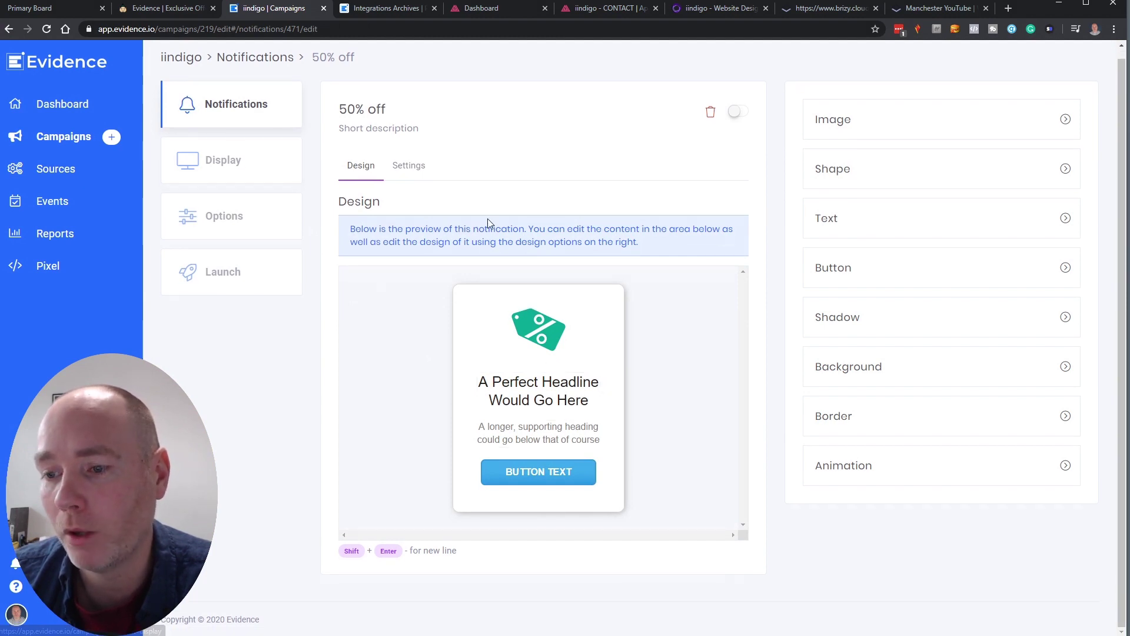
key(alt+Left)
- Create a 'Free shipping' notification keeping the Announcements type
click(838, 120)
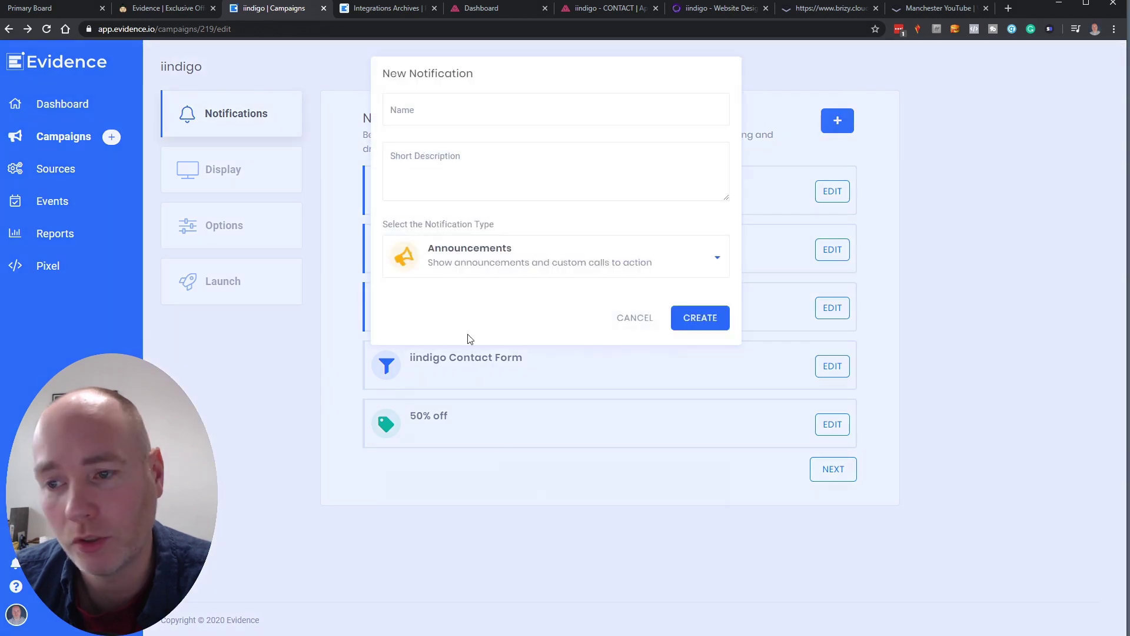
click(439, 115)
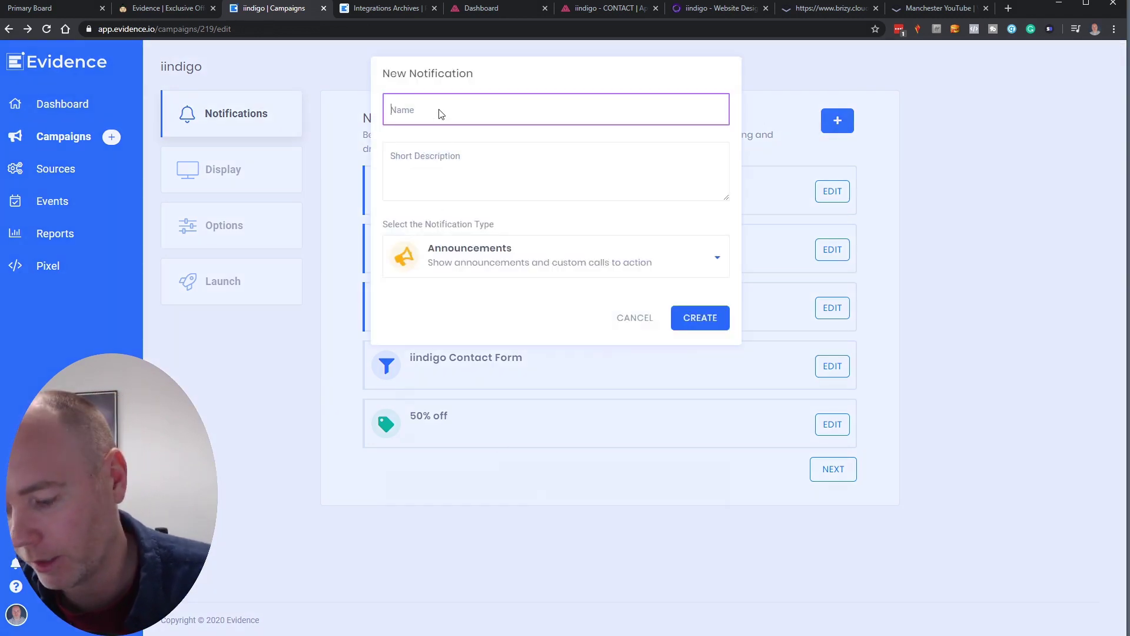
text(20)
key(BackSpace)
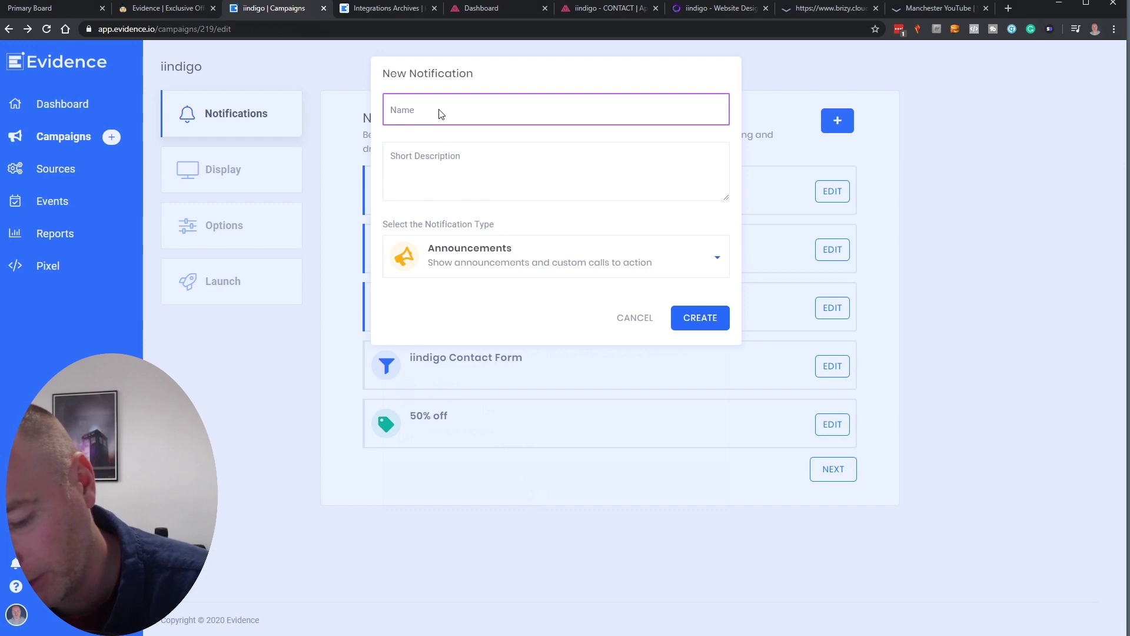
text(F)
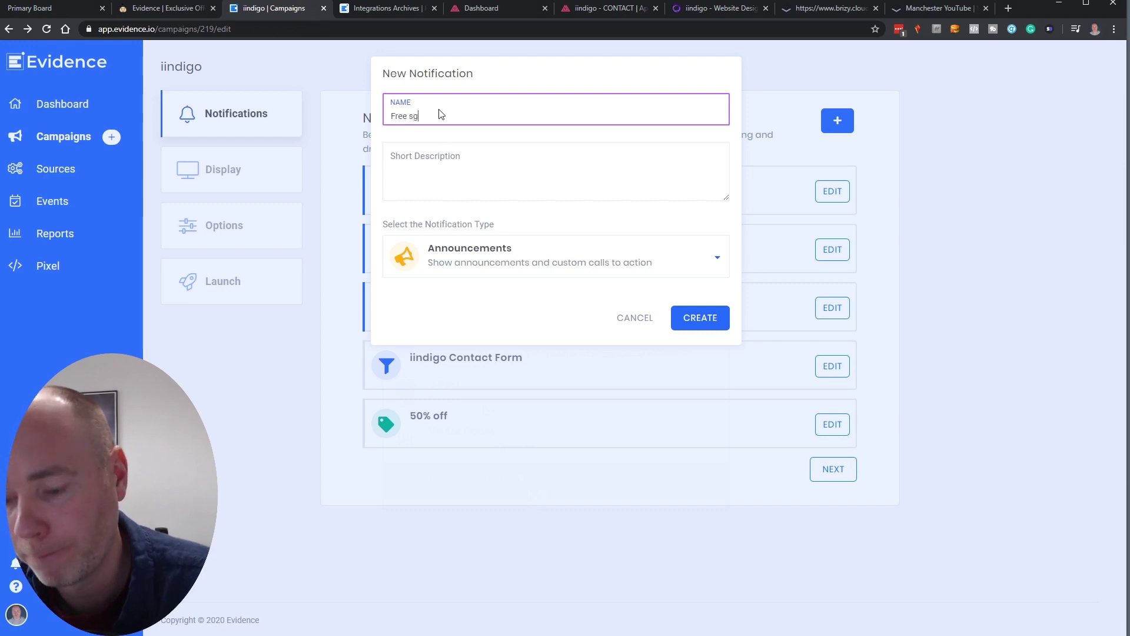
text(ree shippin)
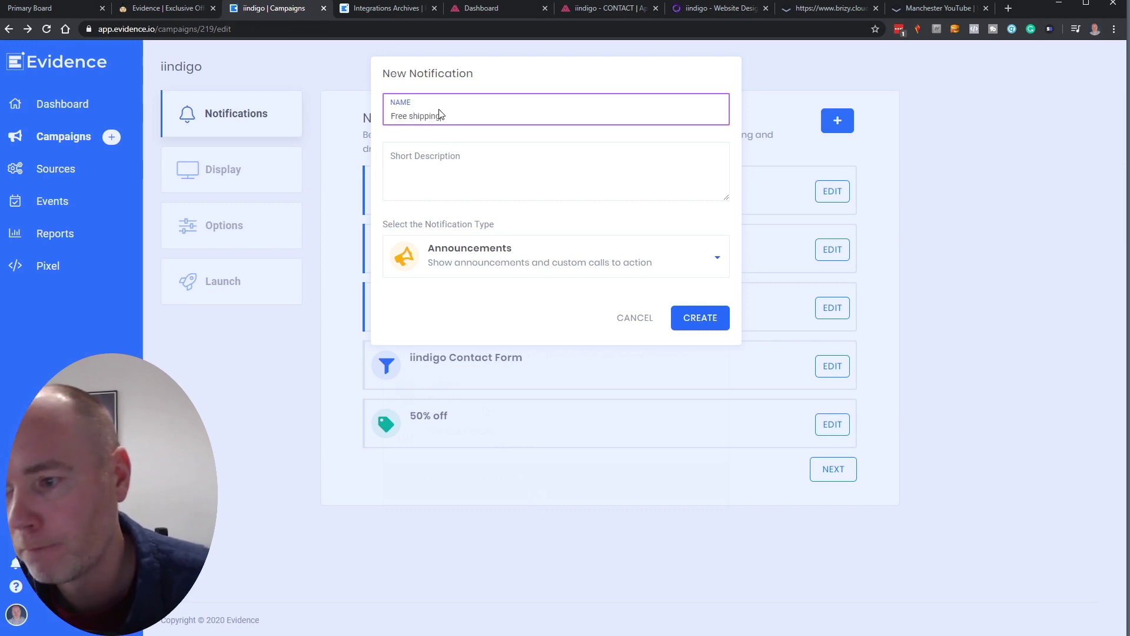
click(698, 321)
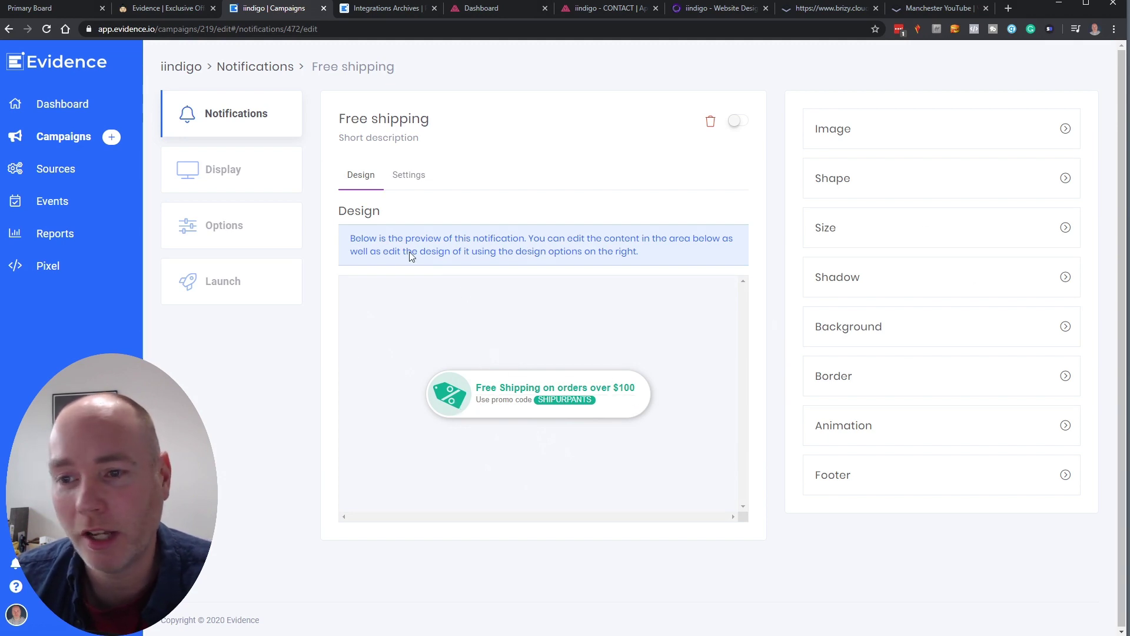
- Go to the iindigo campaign's Launch step to activate it
click(238, 286)
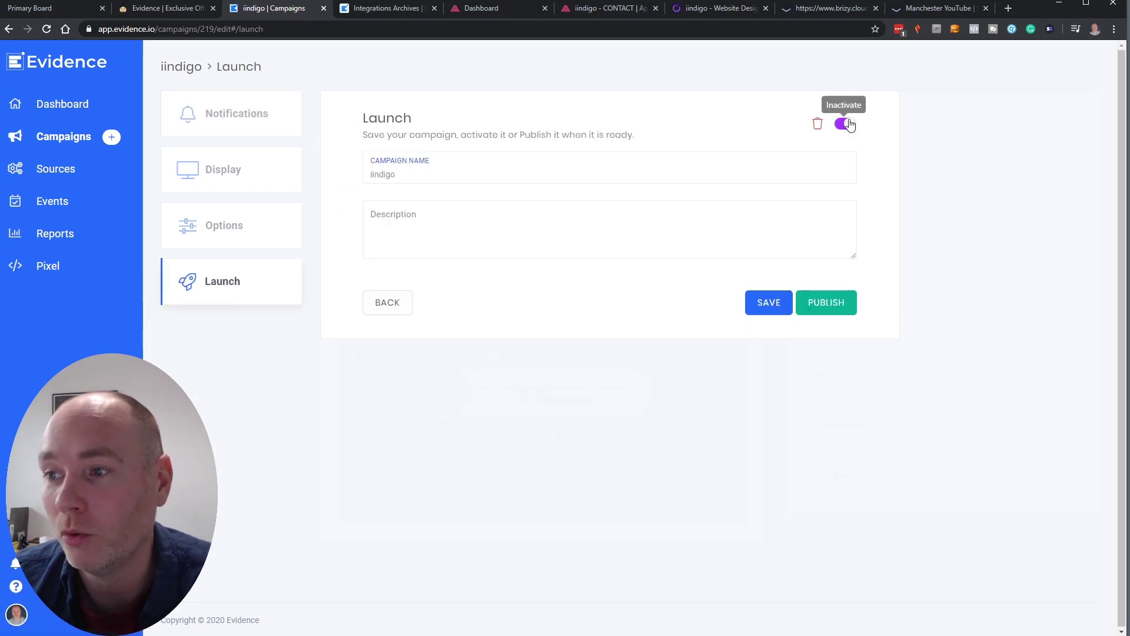